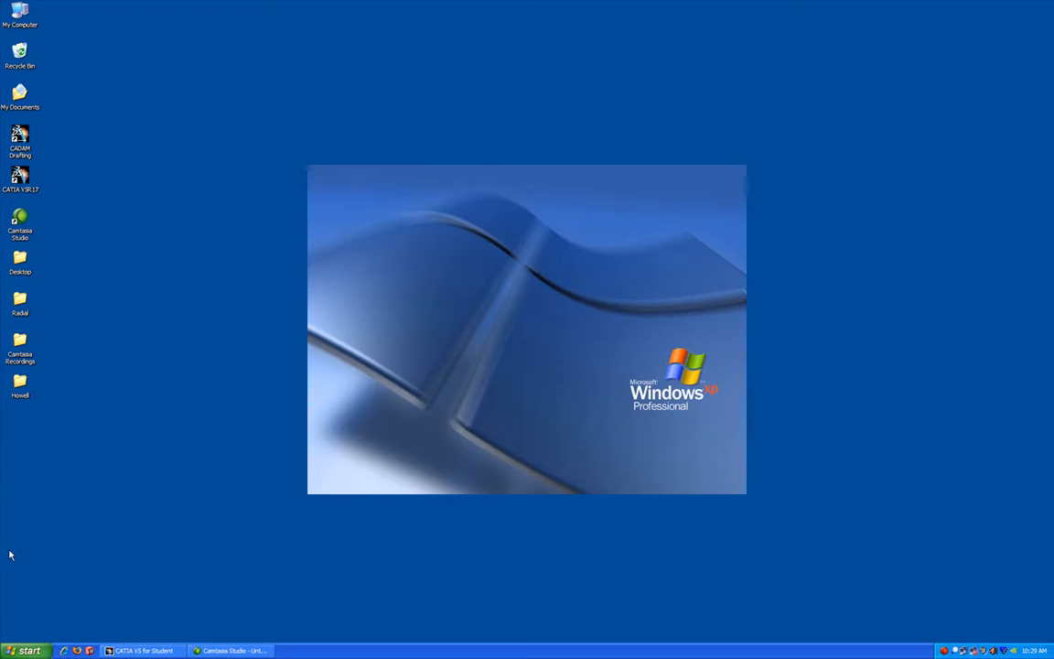
# Switch to CATIA V5 and create a new part named Part1 from the Sketcher workbench
pyautogui.click(25, 650)
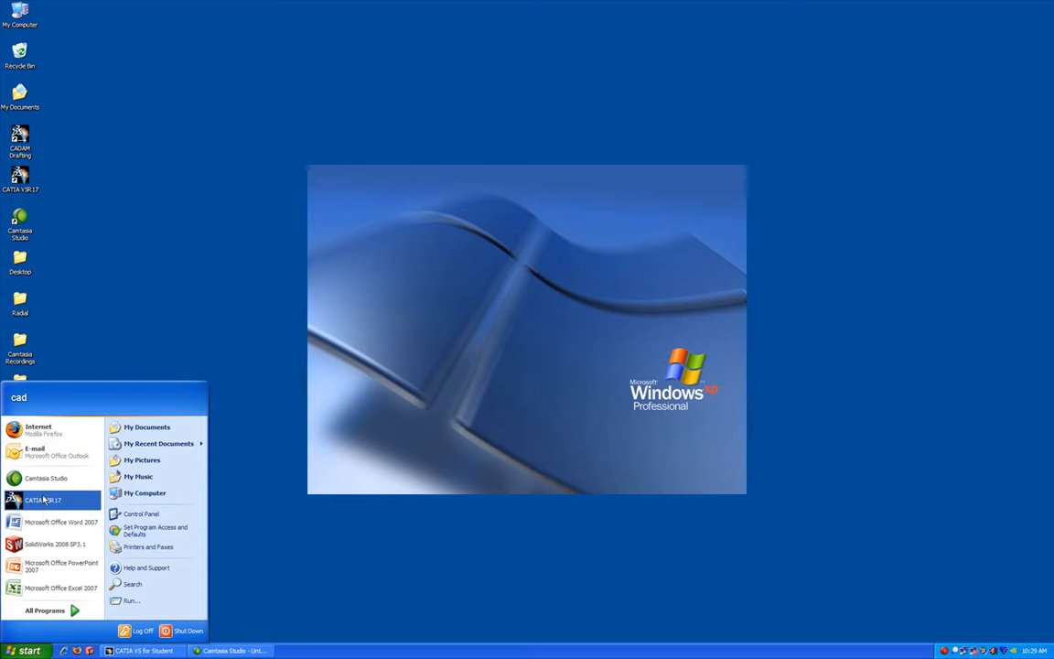
pyautogui.click(214, 624)
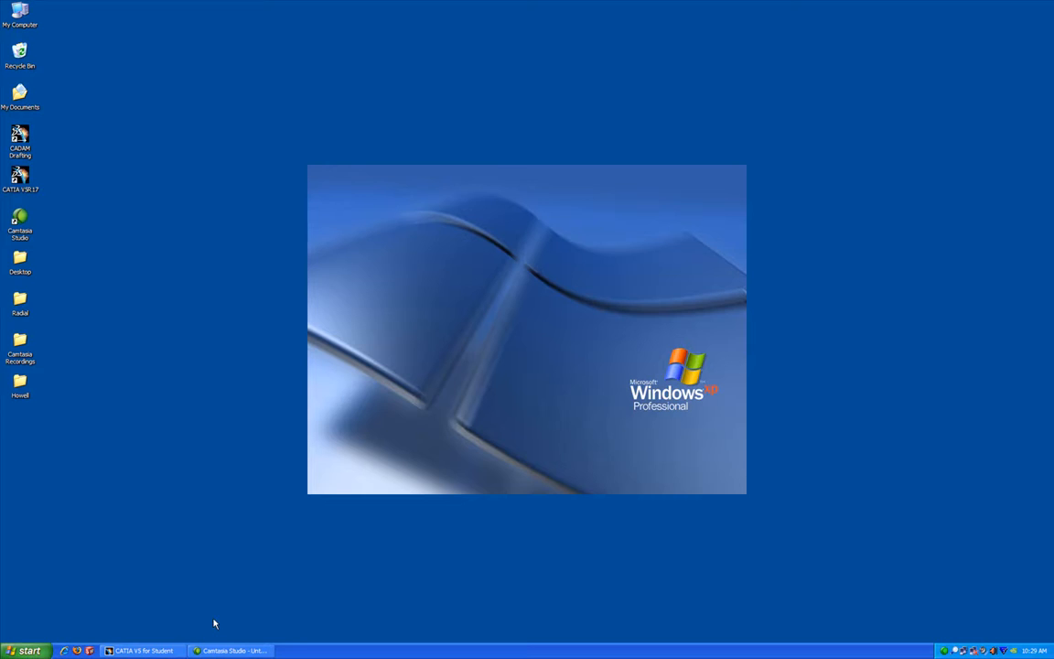
pyautogui.click(155, 649)
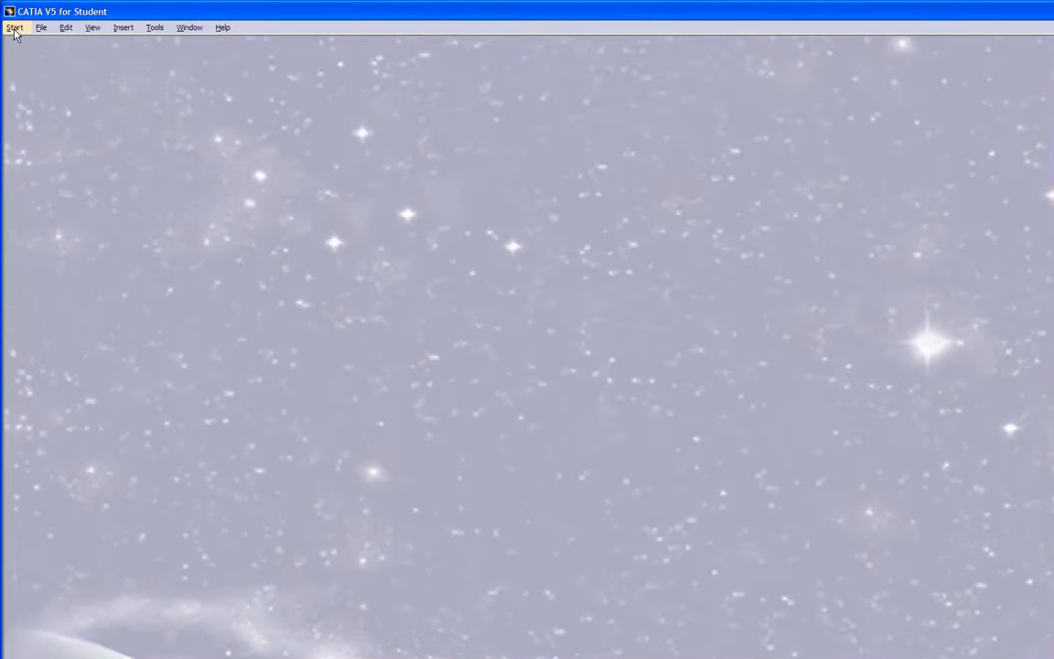
pyautogui.click(12, 23)
pyautogui.moveTo(37, 58)
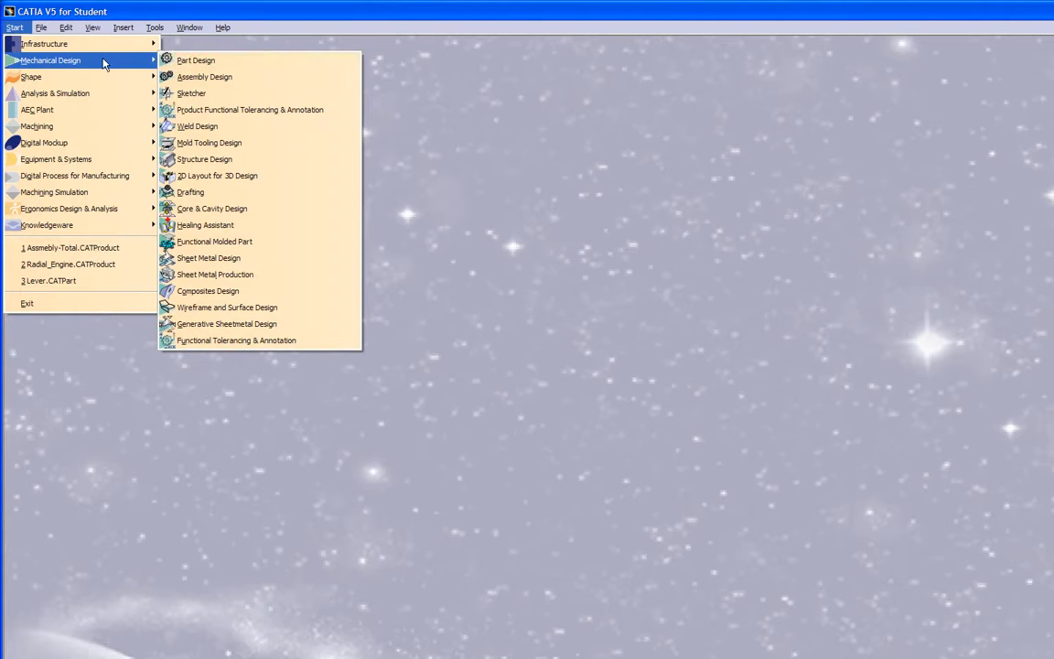
pyautogui.click(194, 93)
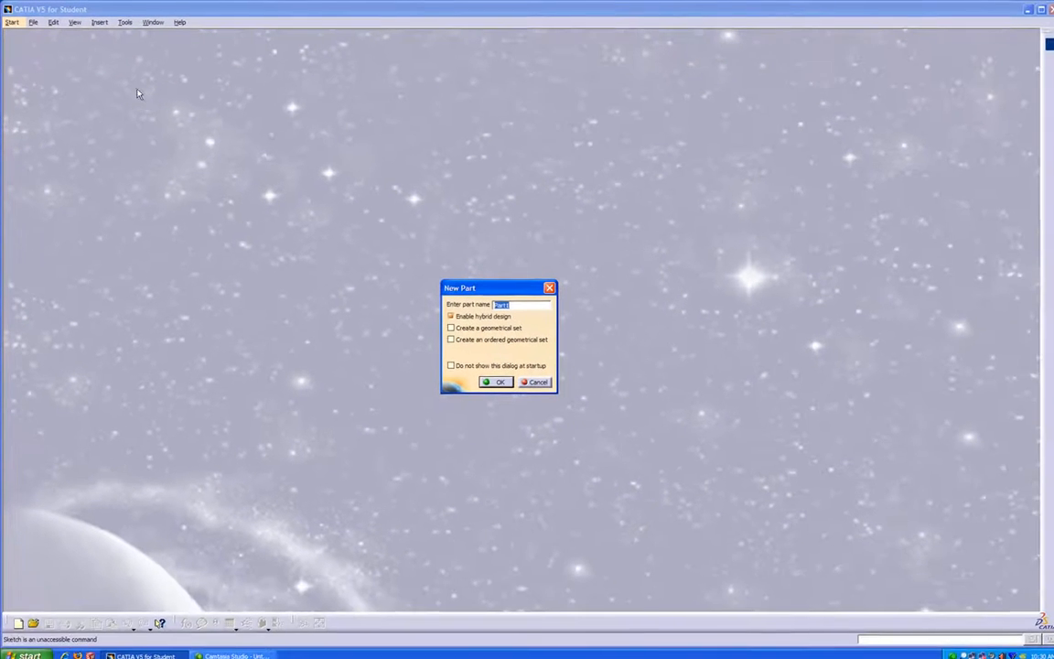
pyautogui.click(483, 379)
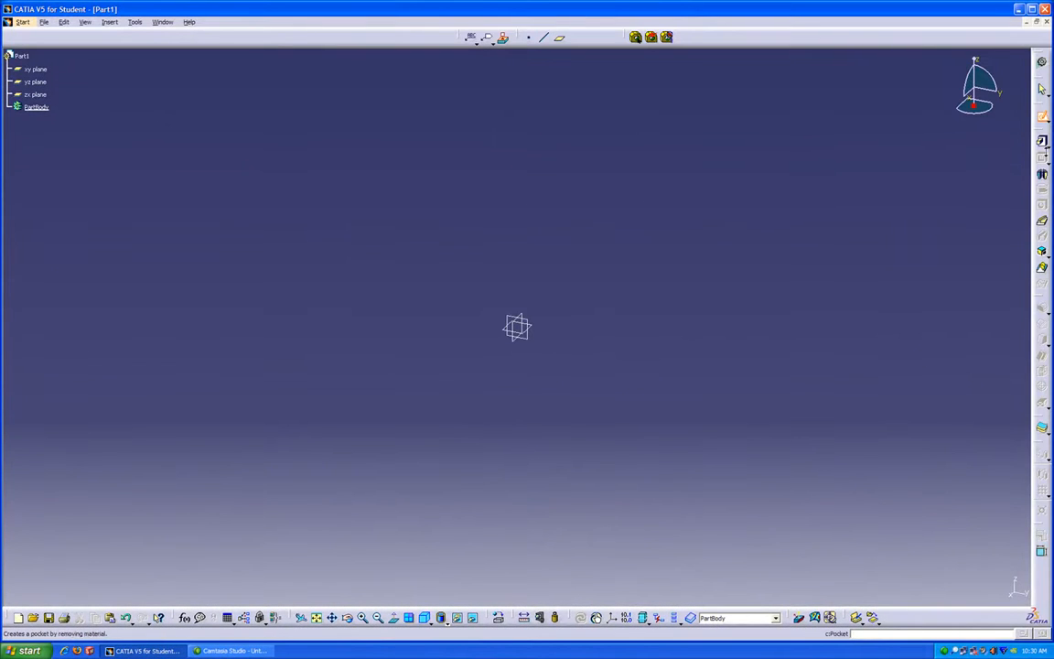
# Start a new sketch on the yz plane
pyautogui.click(1043, 117)
pyautogui.click(512, 320)
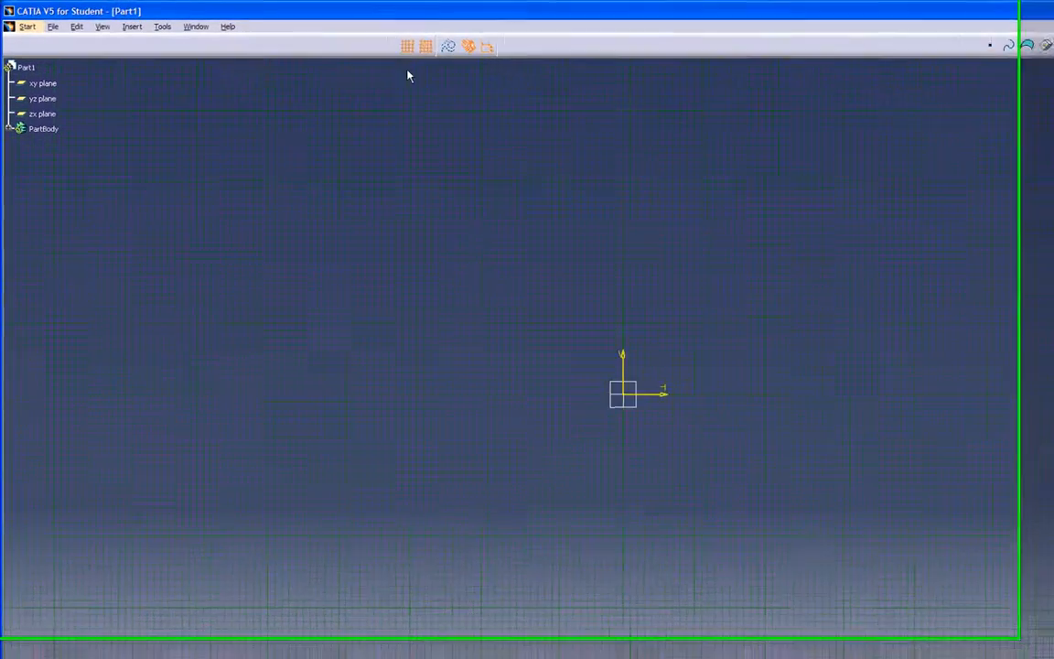
pyautogui.click(423, 49)
pyautogui.click(422, 49)
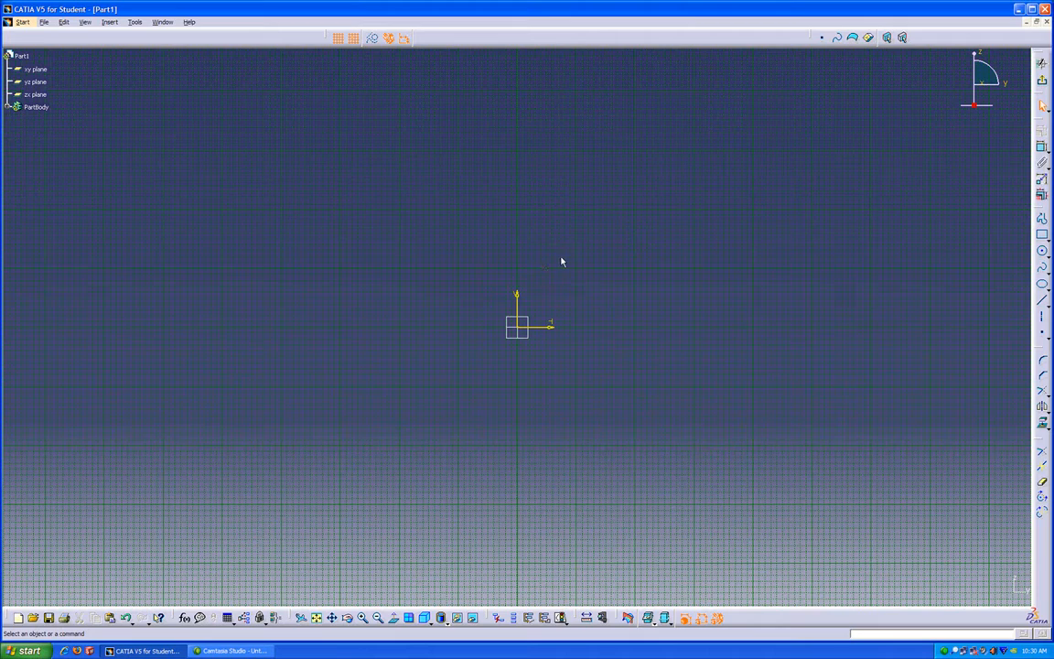
# Consult the Rectangle command's help page and sketch a rectangle about 4 in wide and 2 in high from the sketch origin
pyautogui.moveTo(562, 262)
pyautogui.mouseDown(button='middle')
pyautogui.moveTo(524, 256)
pyautogui.moveTo(324, 326)
pyautogui.moveTo(740, 239)
pyautogui.moveTo(482, 252)
pyautogui.moveTo(567, 252)
pyautogui.moveTo(557, 251)
pyautogui.moveTo(562, 264)
pyautogui.mouseUp(button='middle')
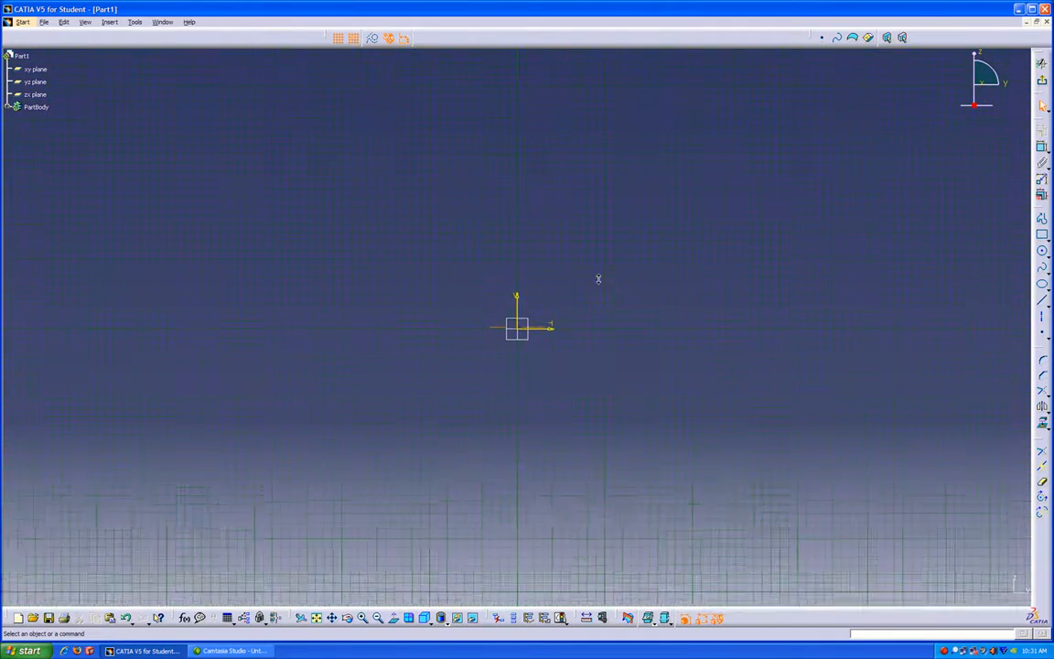
pyautogui.moveTo(726, 284)
pyautogui.mouseDown(button='middle')
pyautogui.moveTo(578, 280)
pyautogui.moveTo(423, 403)
pyautogui.mouseUp(button='middle')
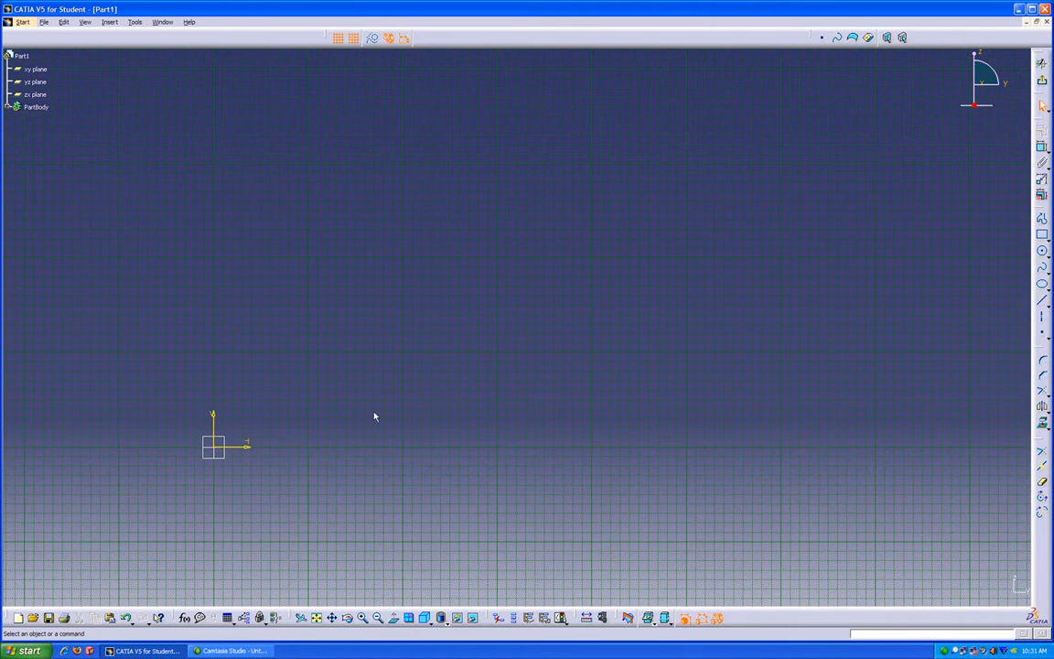
pyautogui.middleClick(217, 449)
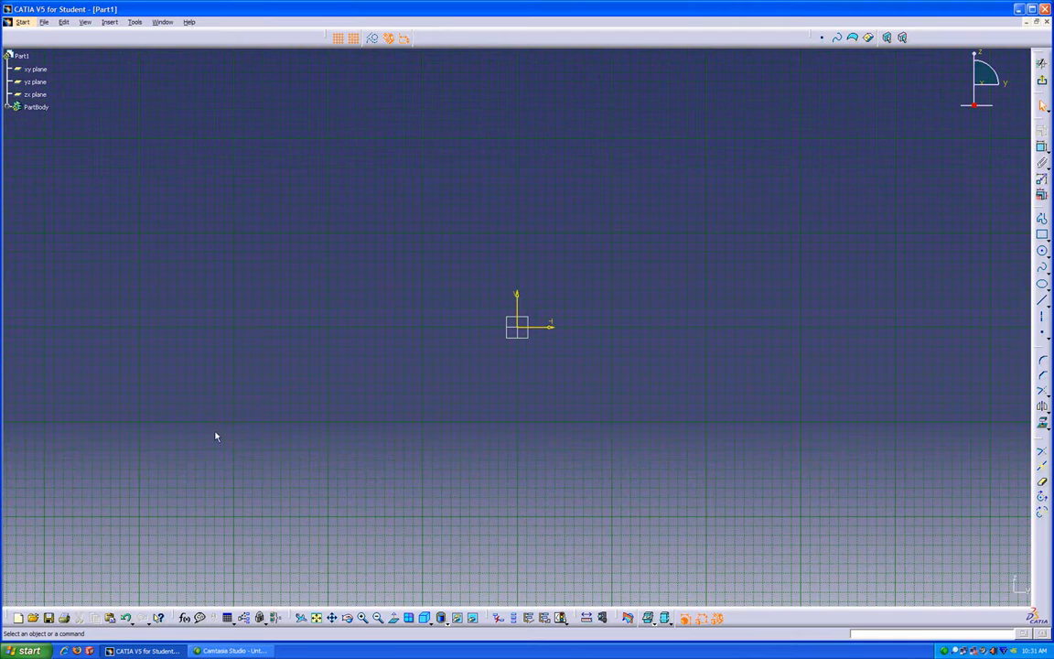
pyautogui.moveTo(617, 308)
pyautogui.mouseDown(button='middle')
pyautogui.moveTo(472, 393)
pyautogui.moveTo(473, 429)
pyautogui.moveTo(585, 408)
pyautogui.moveTo(522, 444)
pyautogui.mouseUp(button='middle')
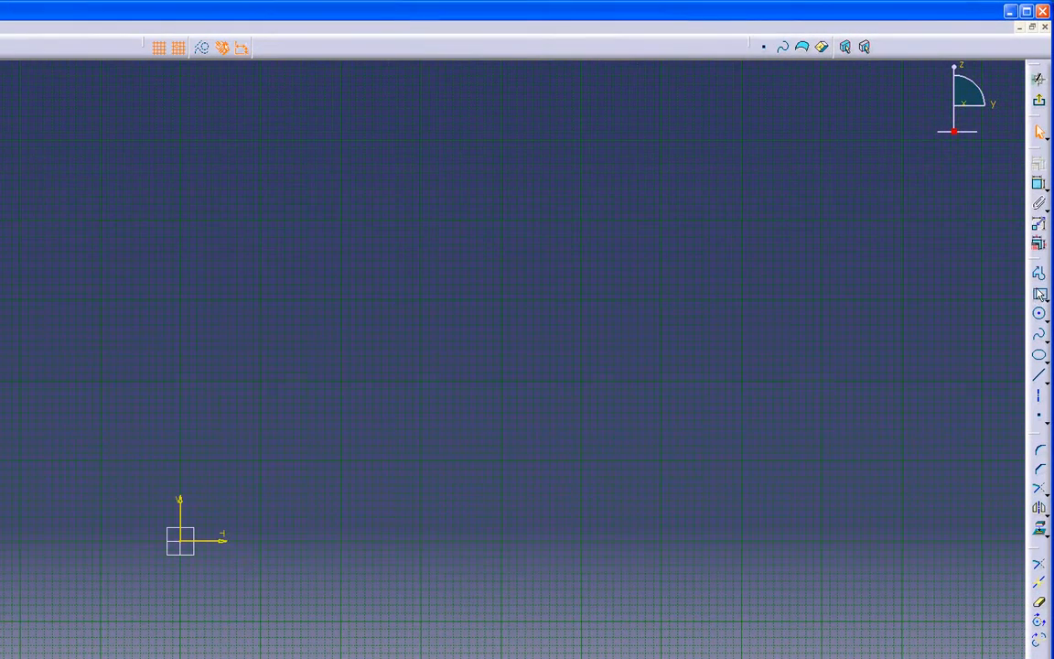
pyautogui.click(1039, 294)
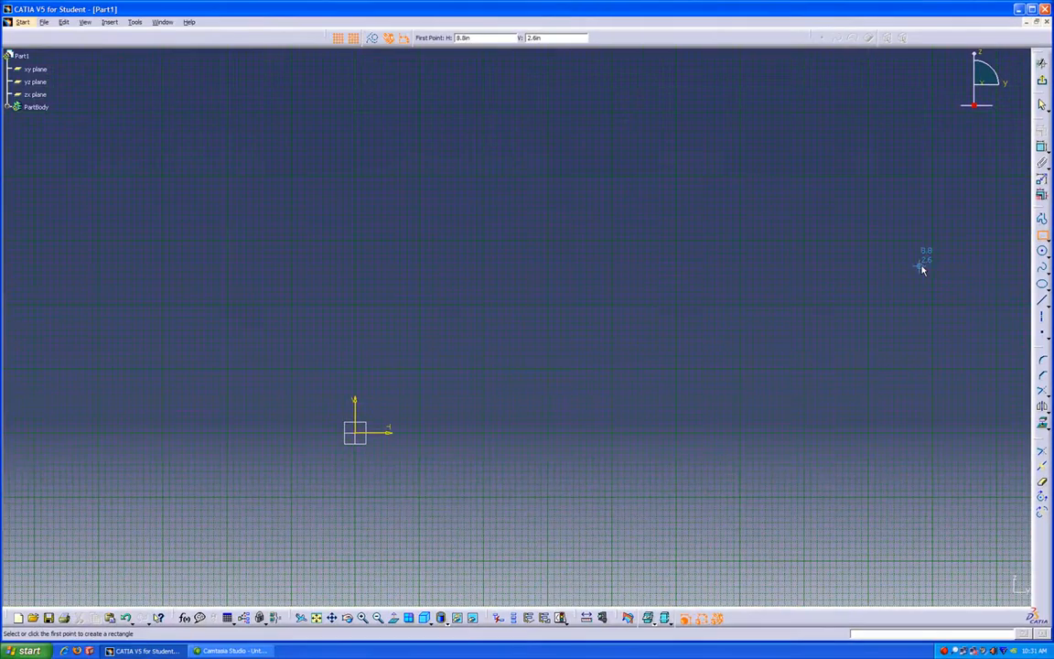
pyautogui.press('F1')
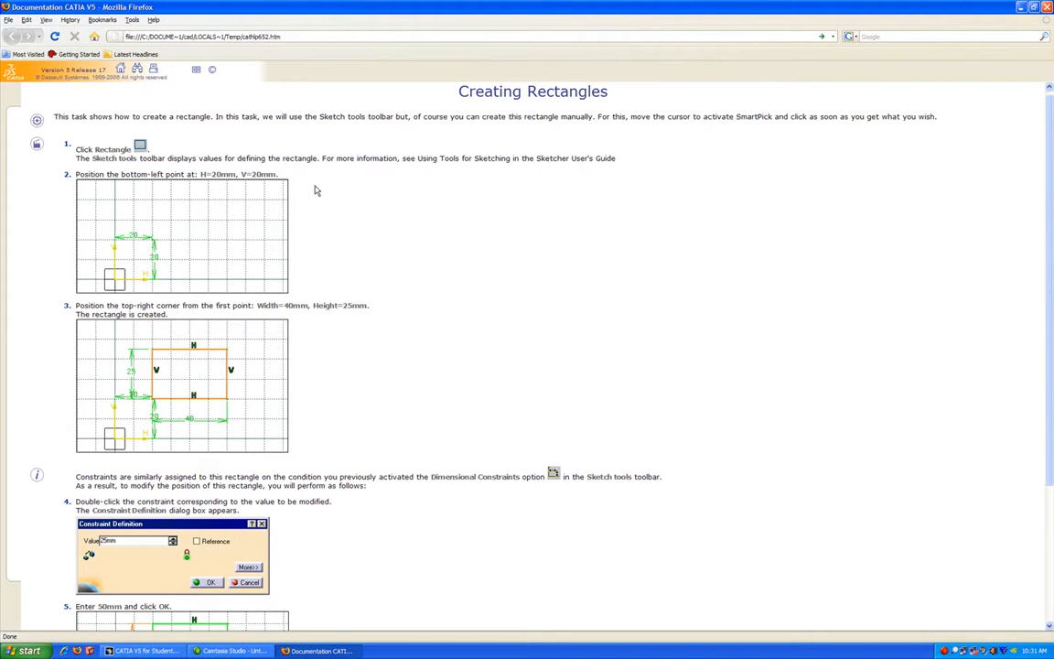
pyautogui.moveTo(94, 148); pyautogui.dragTo(131, 150)
pyautogui.click(1047, 7)
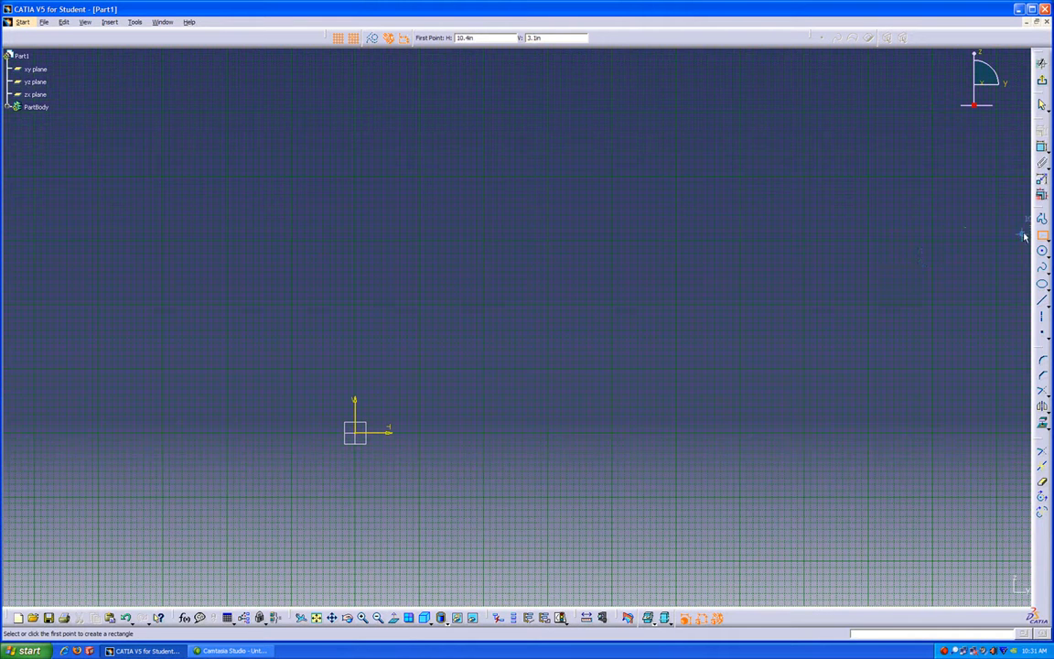
pyautogui.click(359, 435)
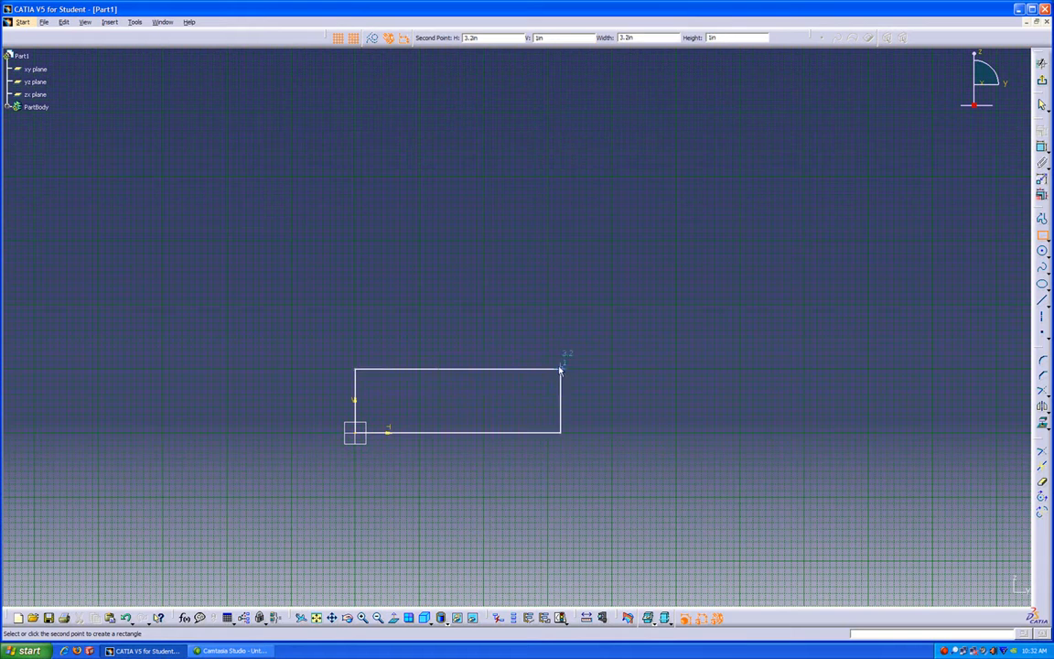
pyautogui.click(613, 307)
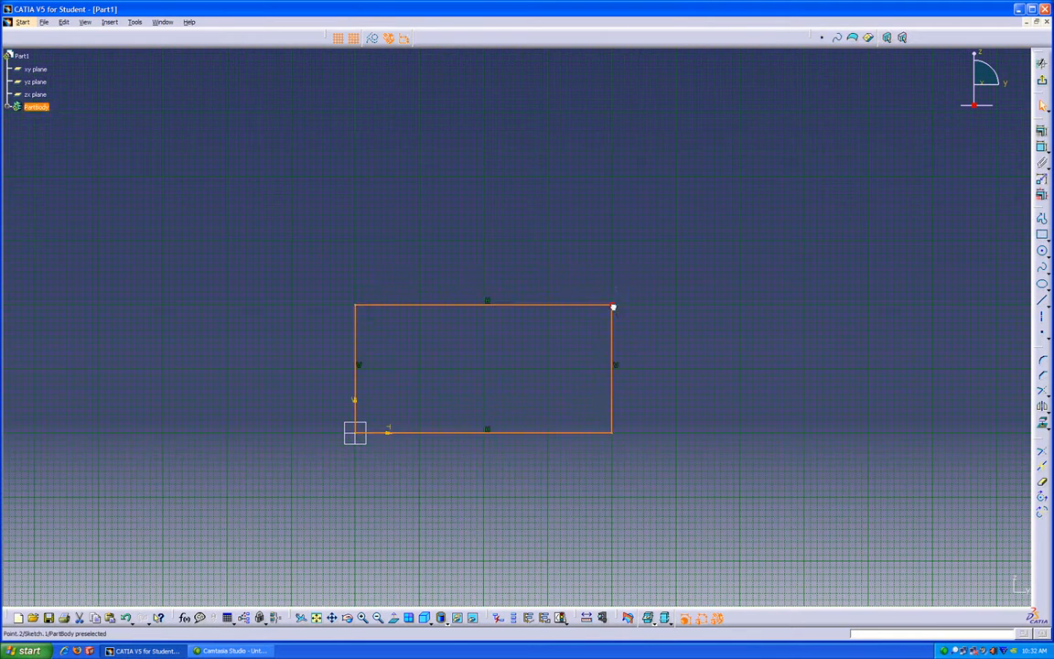
# Sketch a square about 2 in per side above the rectangle, starting on the vertical axis about 3 in above the origin
pyautogui.click(1041, 235)
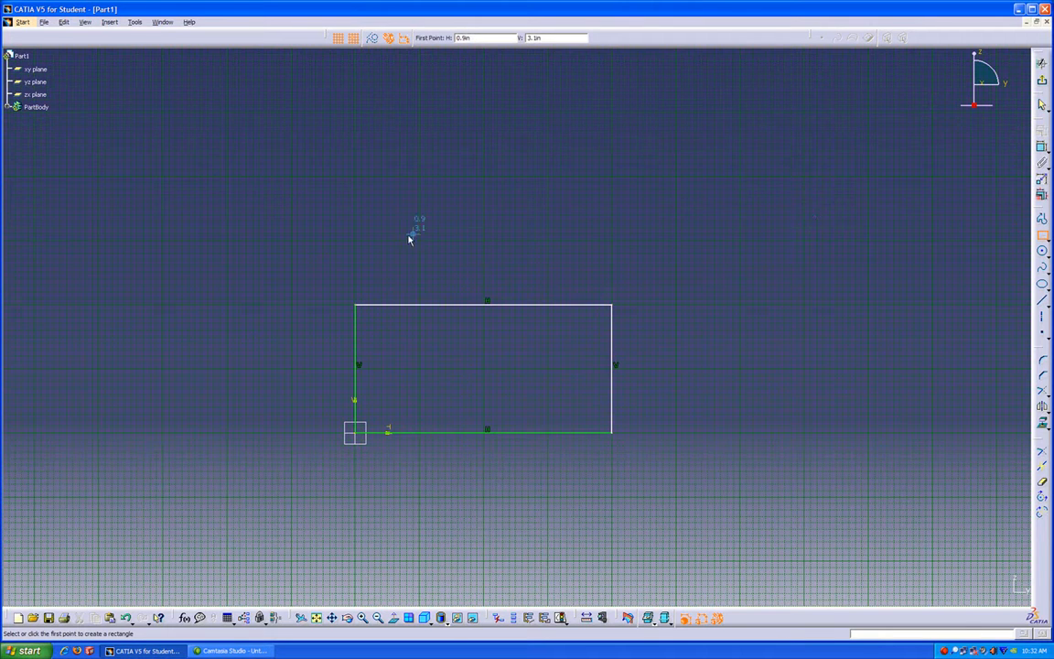
pyautogui.click(355, 240)
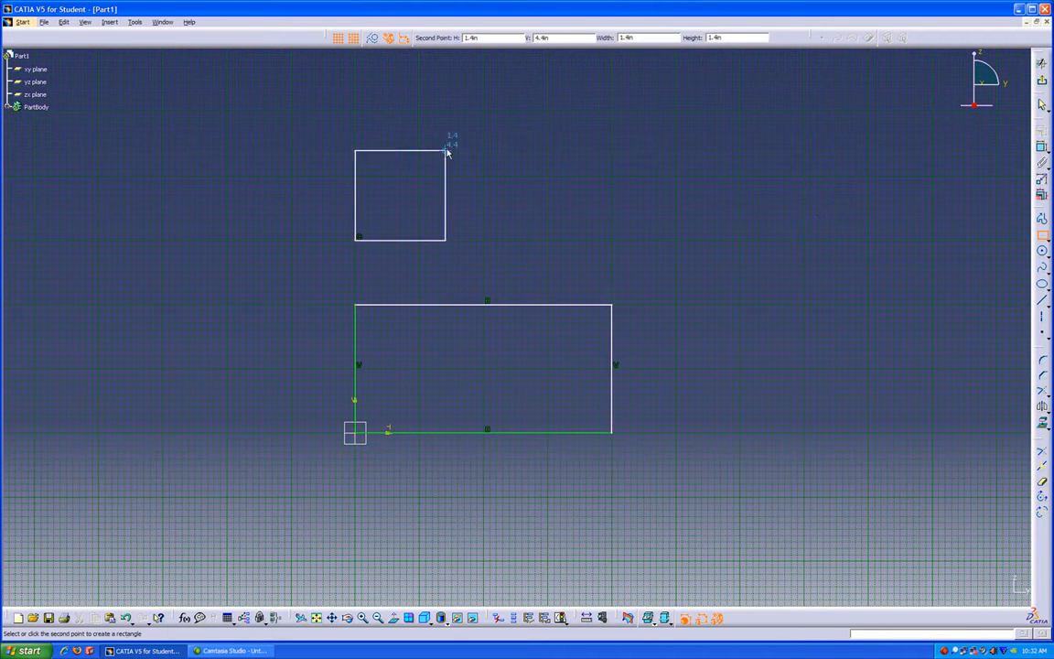
pyautogui.click(484, 113)
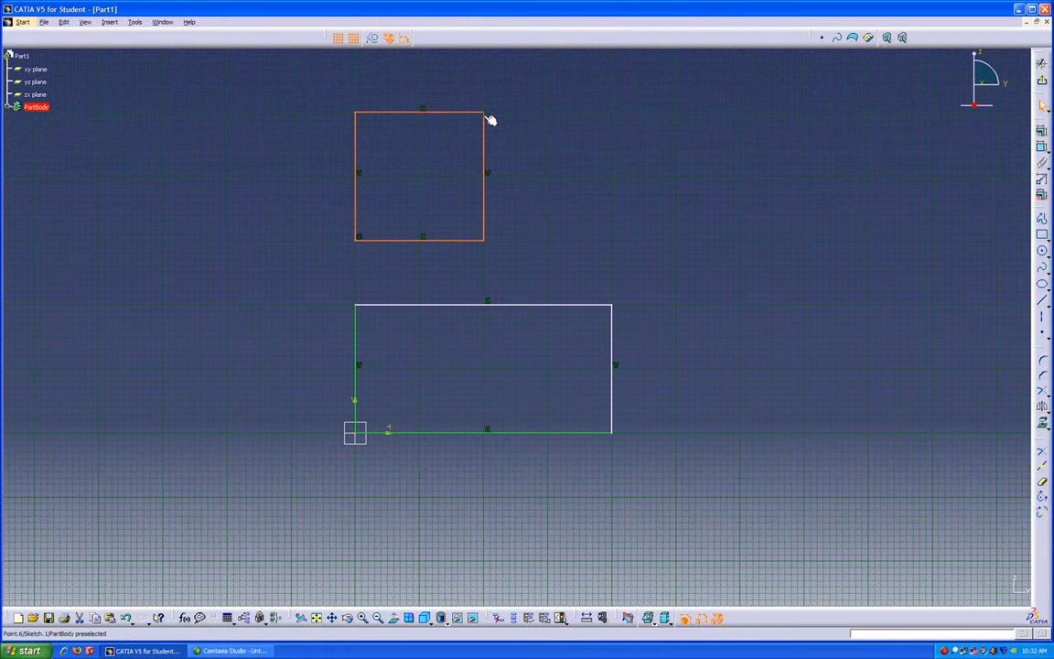
pyautogui.click(549, 190)
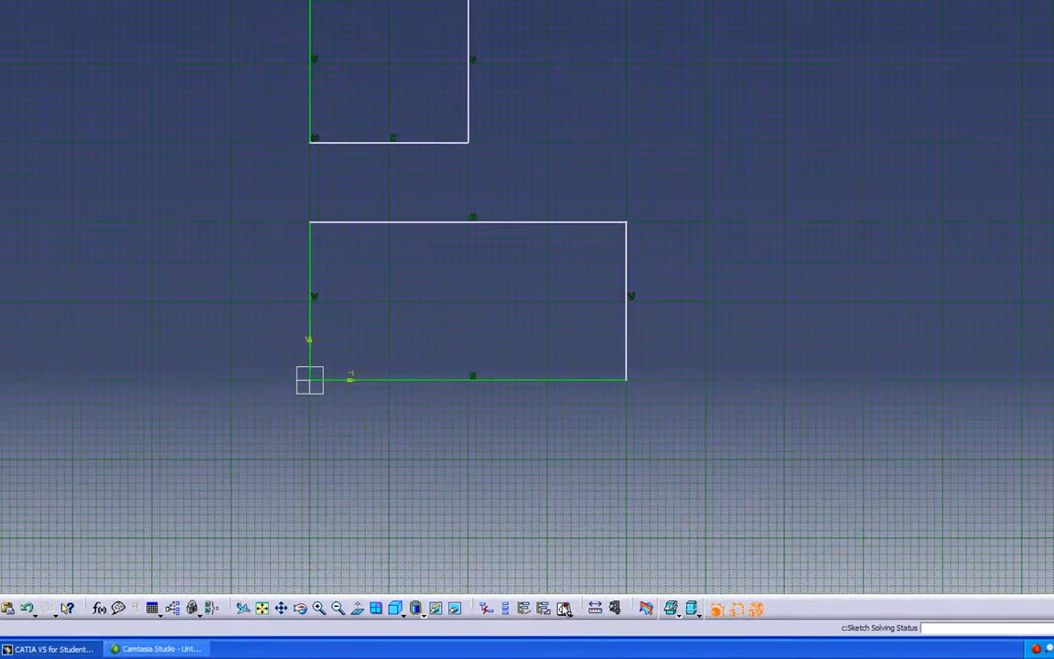
# Check the sketch solving status and review the Sketch Analysis diagnostic for the two profiles
pyautogui.click(564, 608)
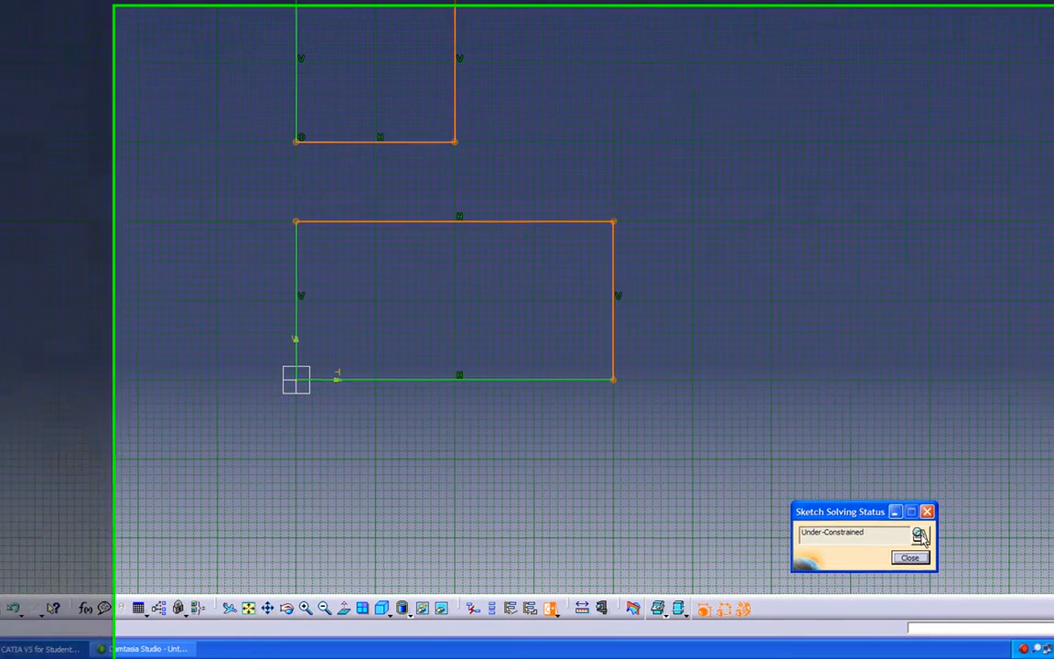
pyautogui.click(932, 536)
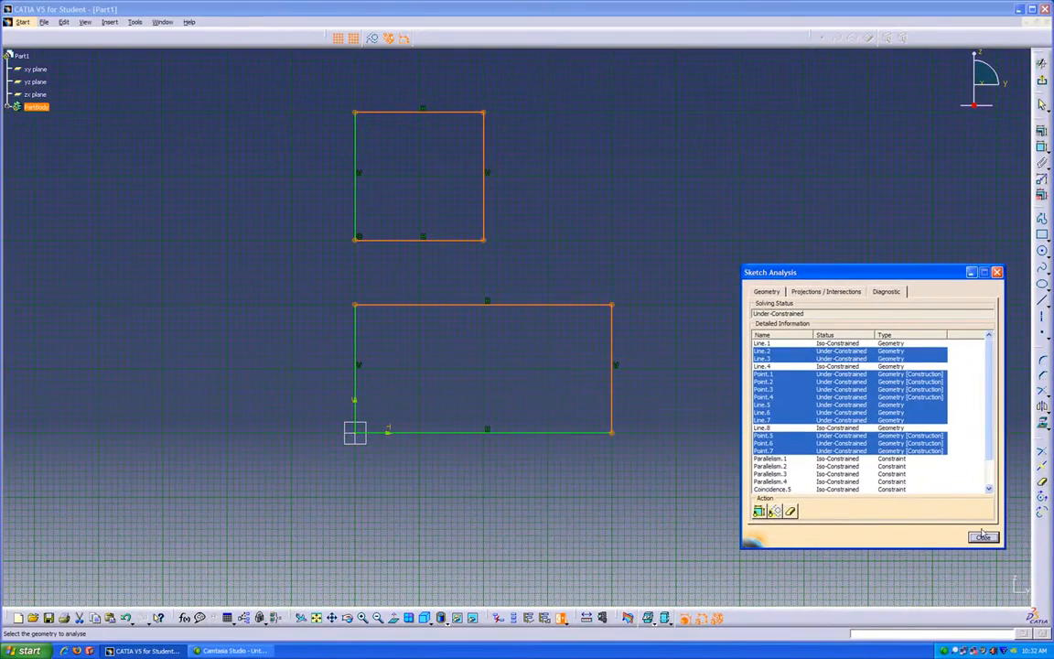
pyautogui.click(980, 536)
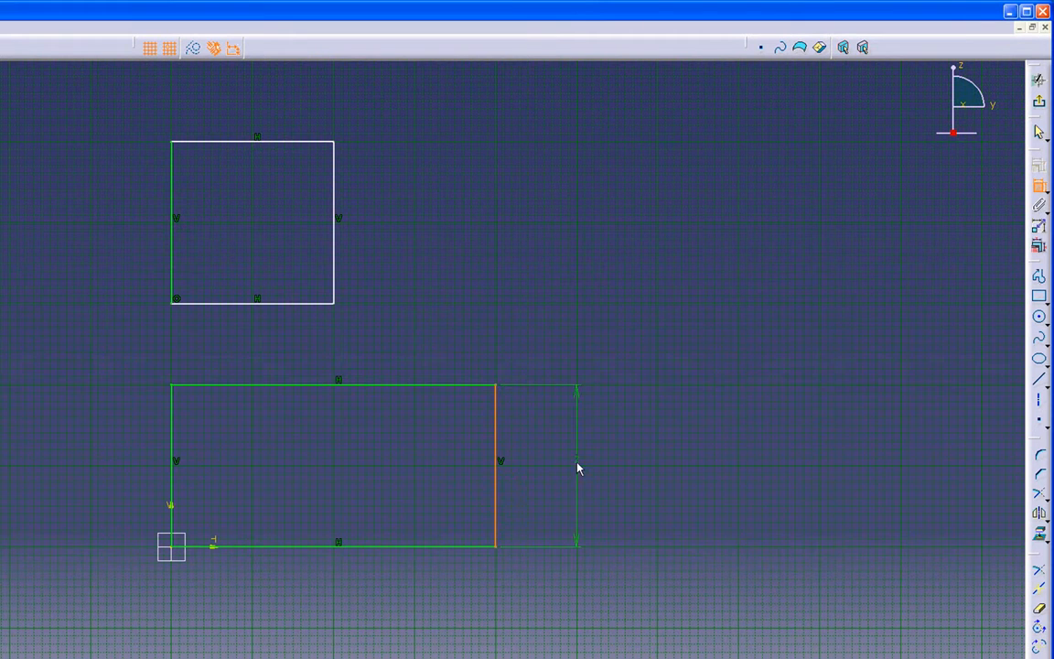
# Dimension the lower rectangle's height beside its outer vertical edge and its width below its base
pyautogui.click(575, 476)
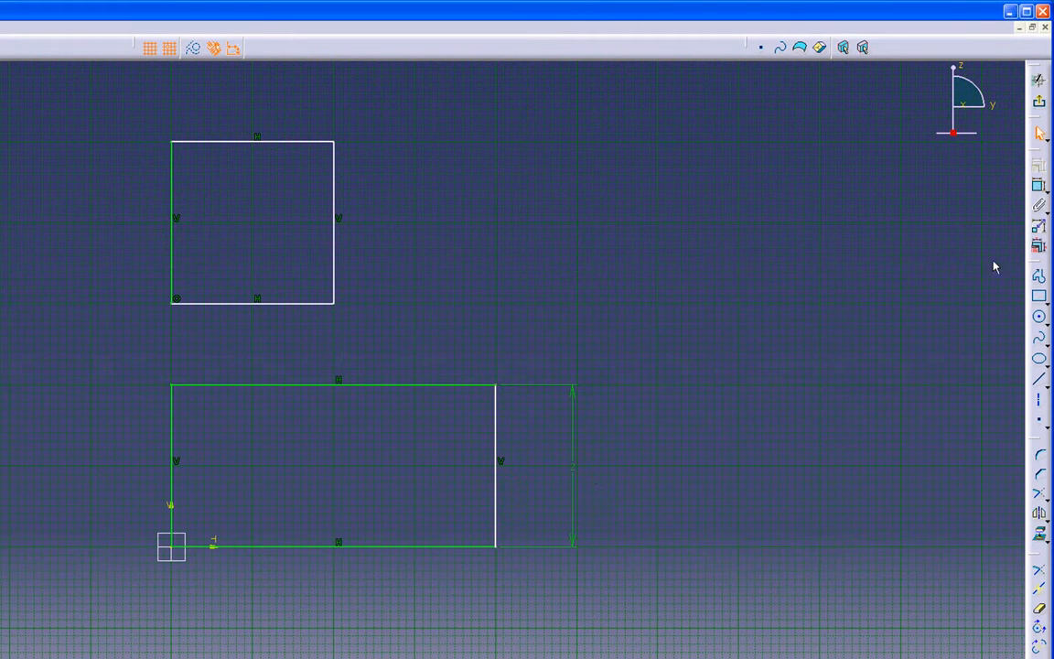
pyautogui.click(1038, 185)
pyautogui.click(346, 552)
pyautogui.click(327, 621)
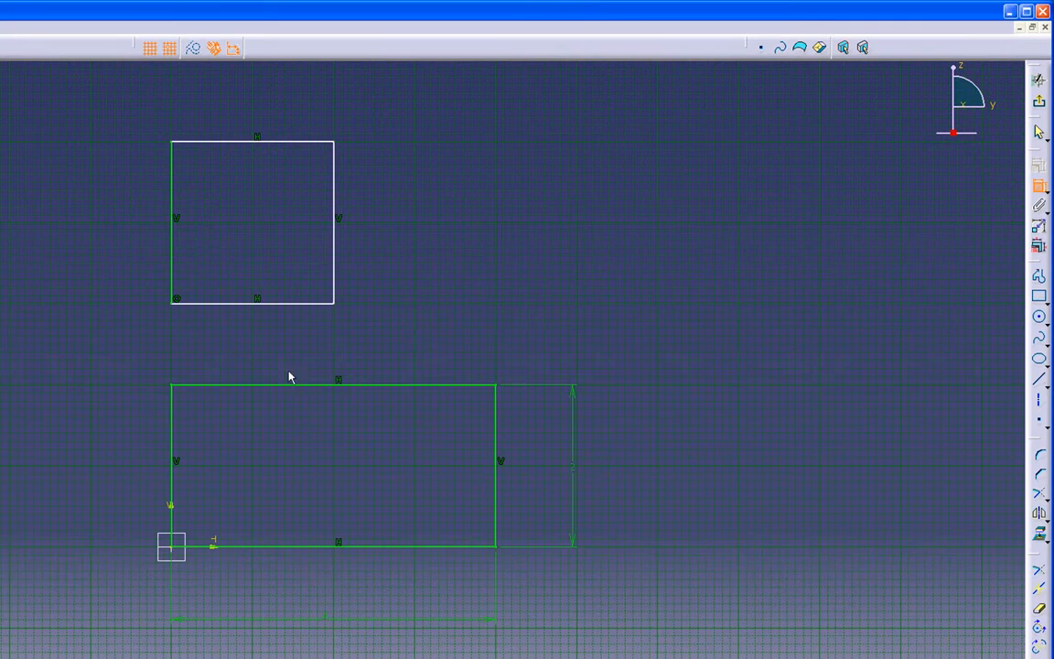
# Dimension the upper square's width below its lower edge and its height beside its outer vertical edge
pyautogui.click(257, 302)
pyautogui.click(258, 326)
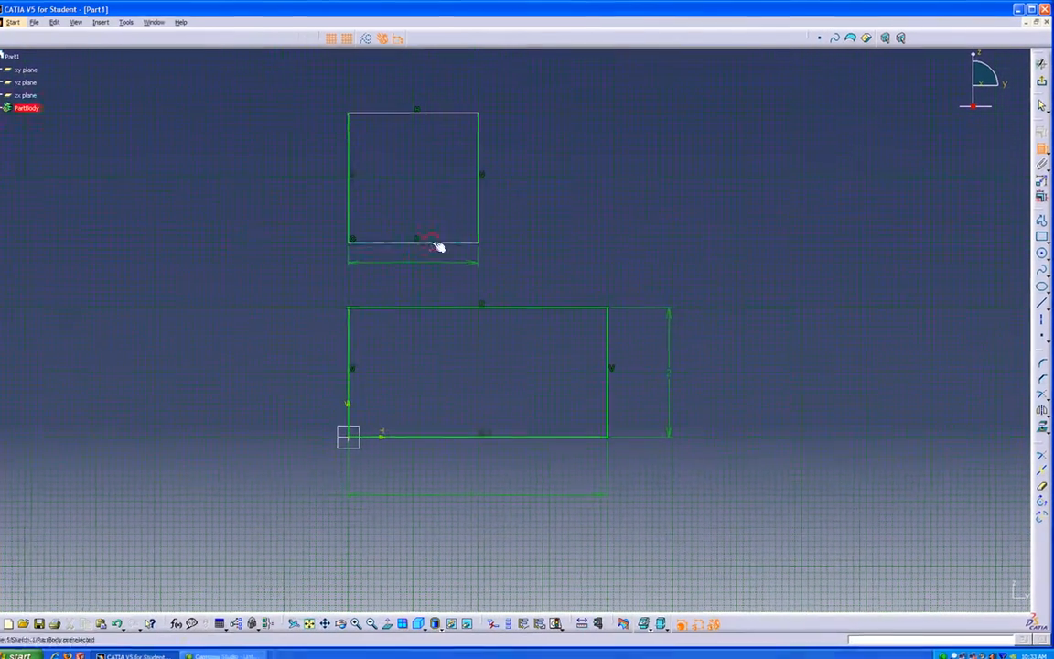
pyautogui.click(474, 181)
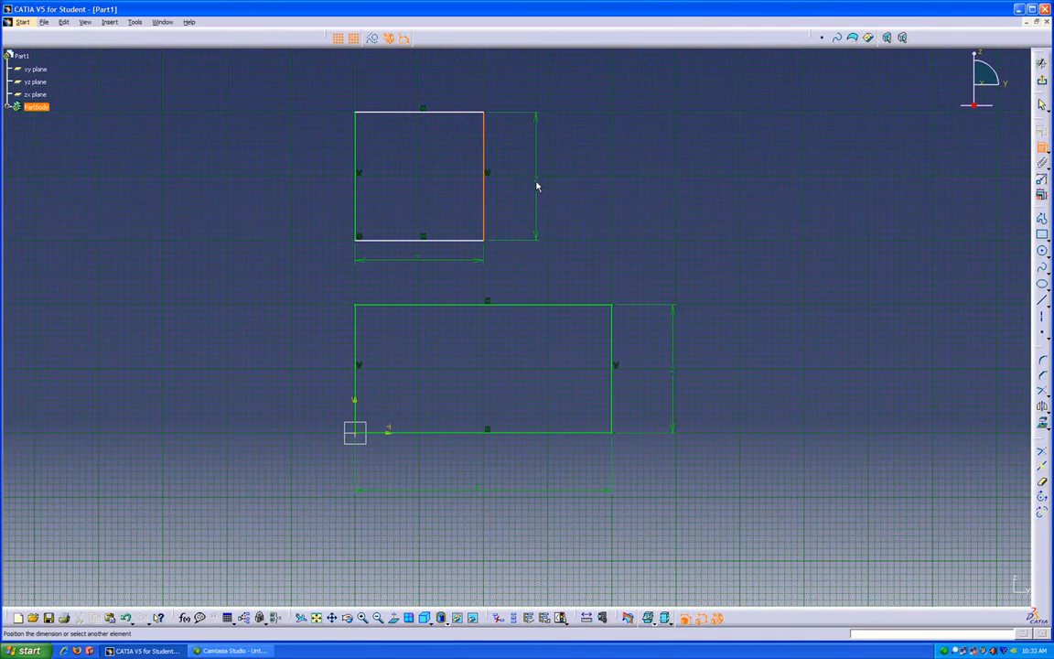
pyautogui.click(537, 187)
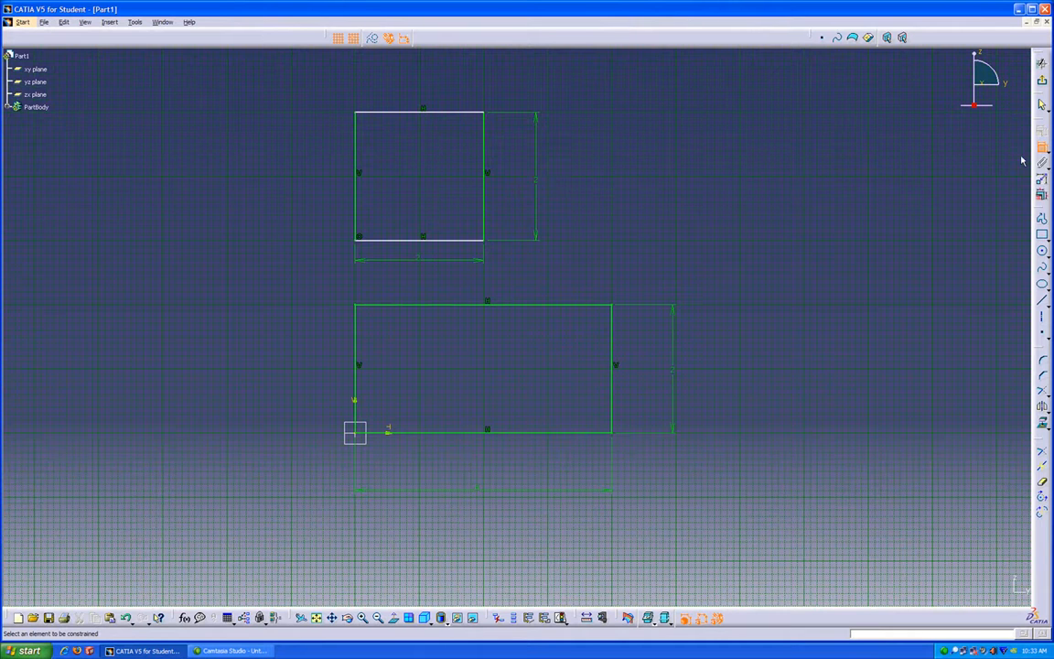
pyautogui.press('Escape')
# Apply a Coincidence constraint between the square's lower edge and the rectangle's upper edge
pyautogui.click(452, 239)
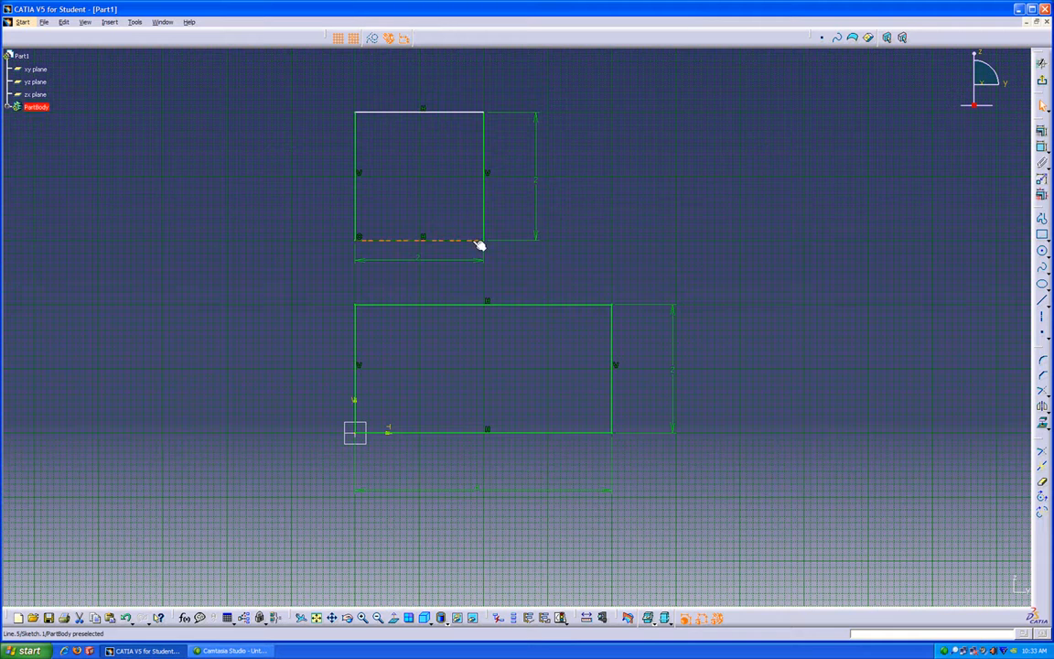
pyautogui.keyDown('ctrl'); pyautogui.click(471, 309); pyautogui.keyUp('ctrl')
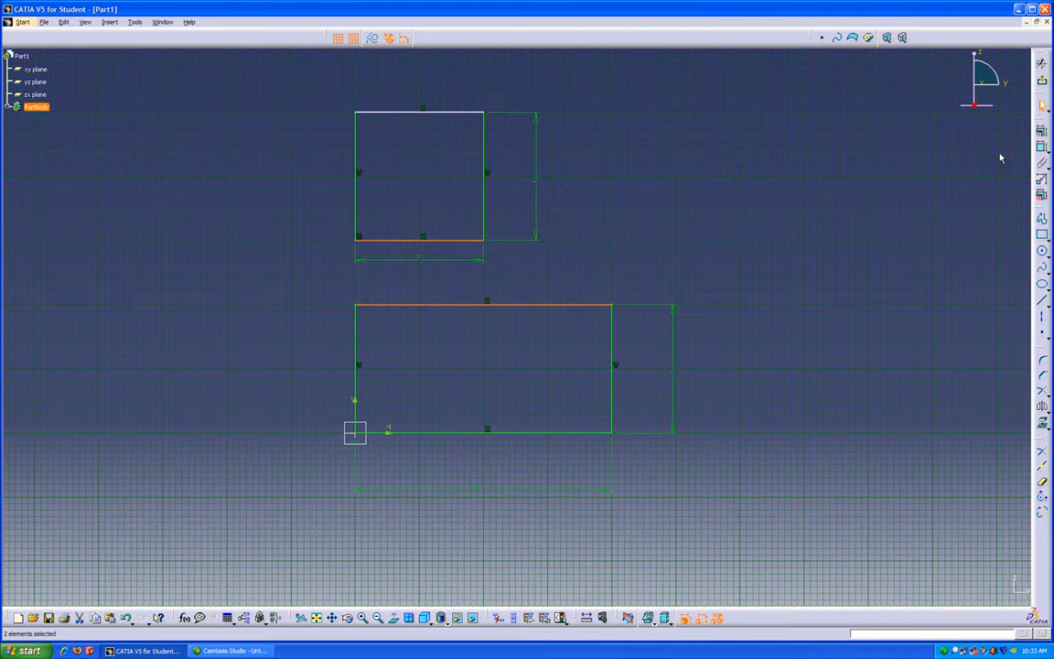
pyautogui.click(1038, 132)
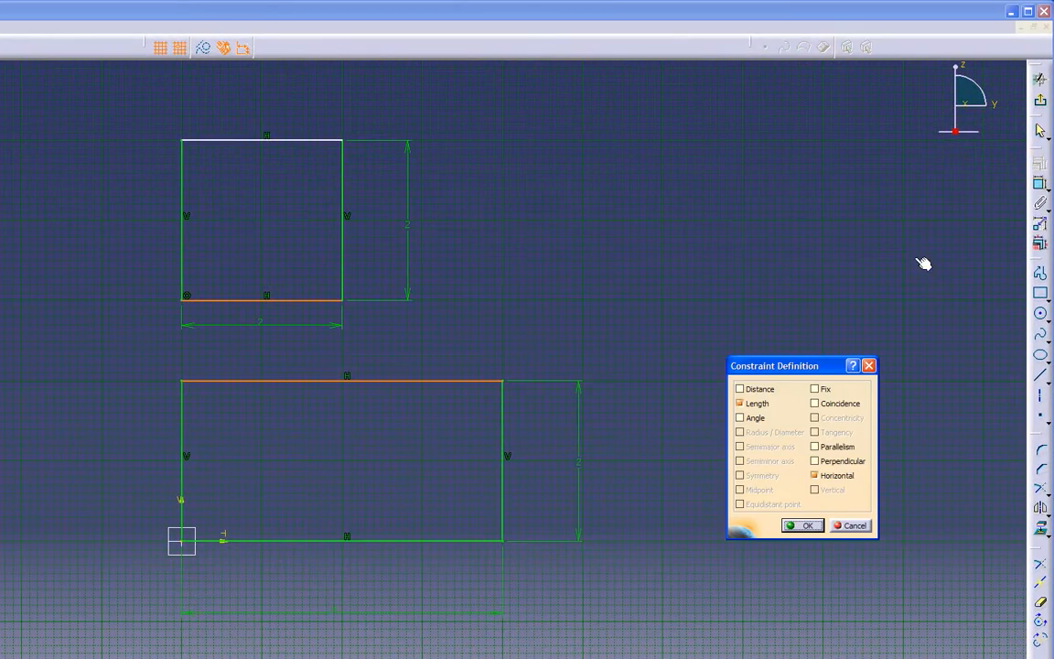
pyautogui.click(740, 404)
pyautogui.click(815, 405)
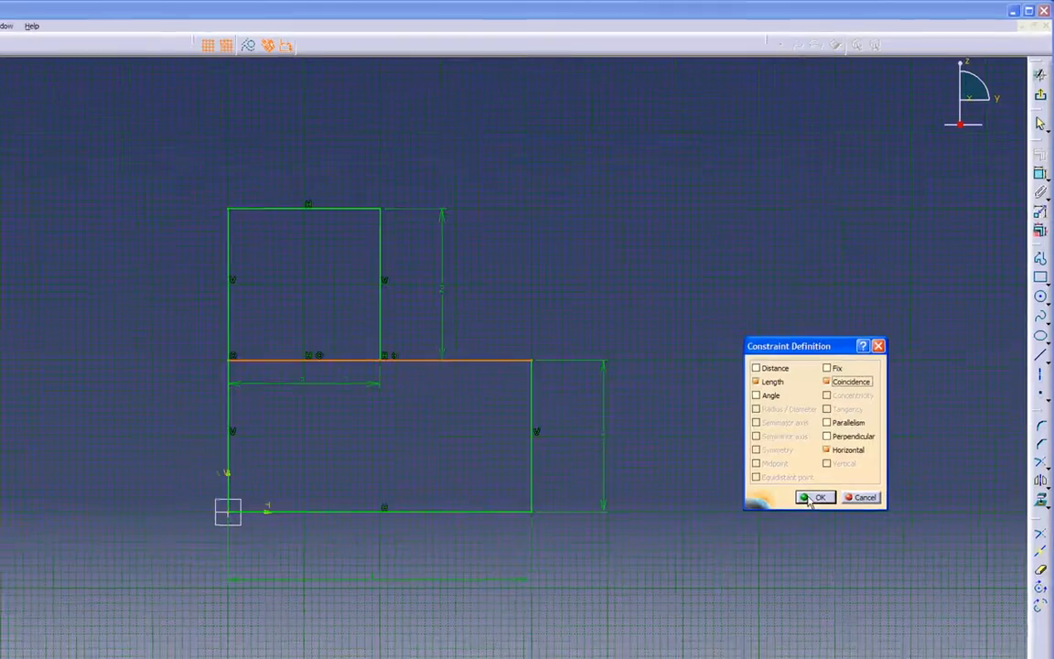
pyautogui.click(814, 497)
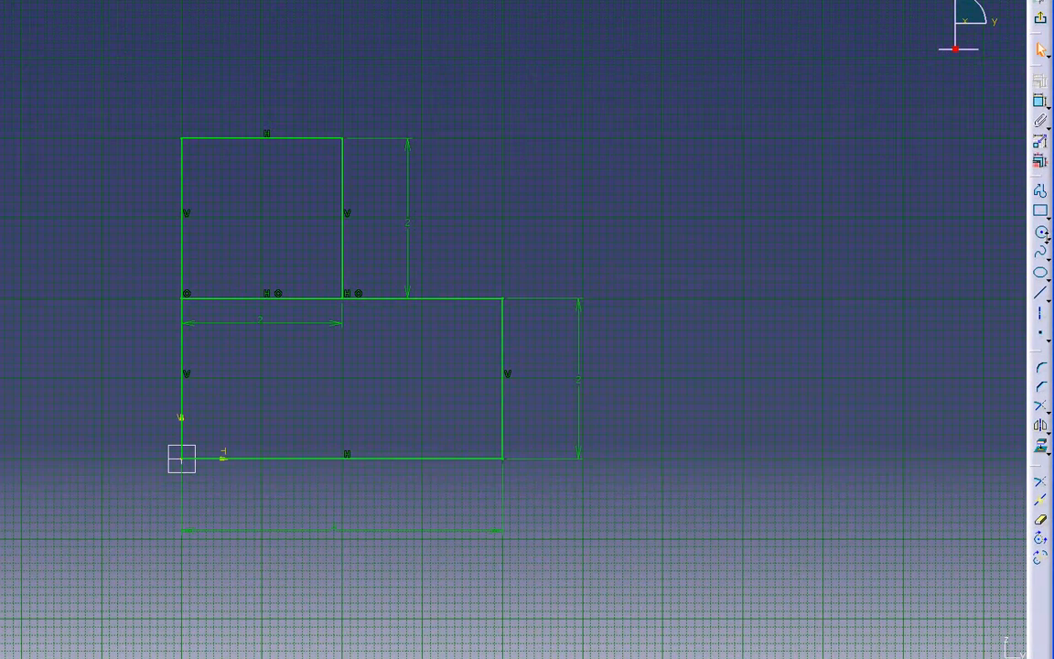
# Draw an arc centred on the square's lower inner corner, from its upper corner to the rectangle's upper corner, and delete the square's height dimension
pyautogui.click(1048, 237)
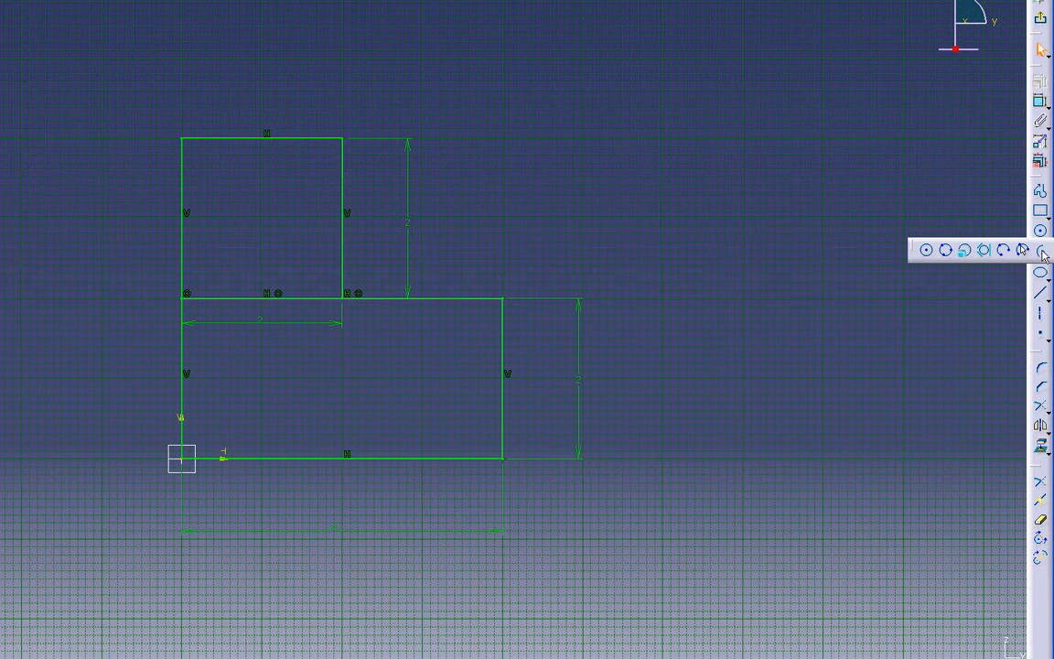
pyautogui.click(1042, 252)
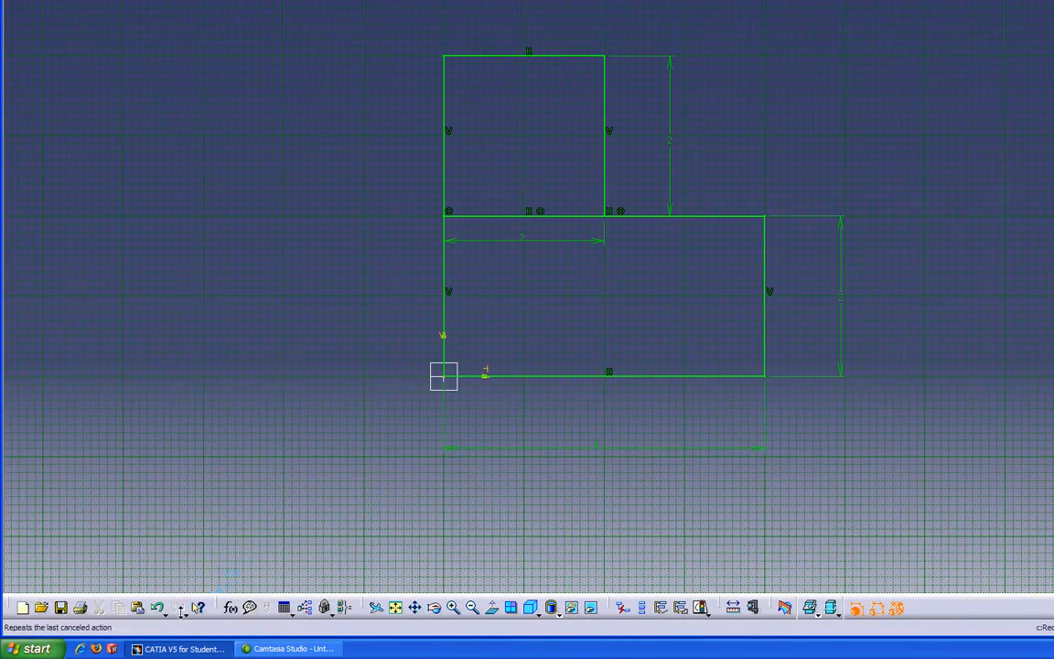
pyautogui.click(604, 215)
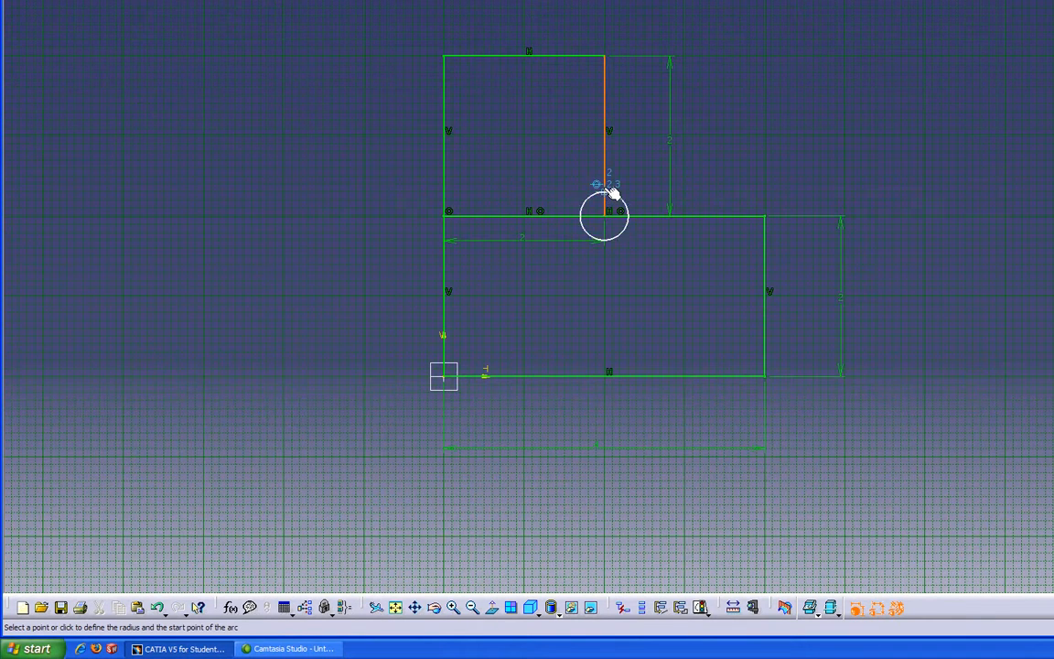
pyautogui.click(606, 57)
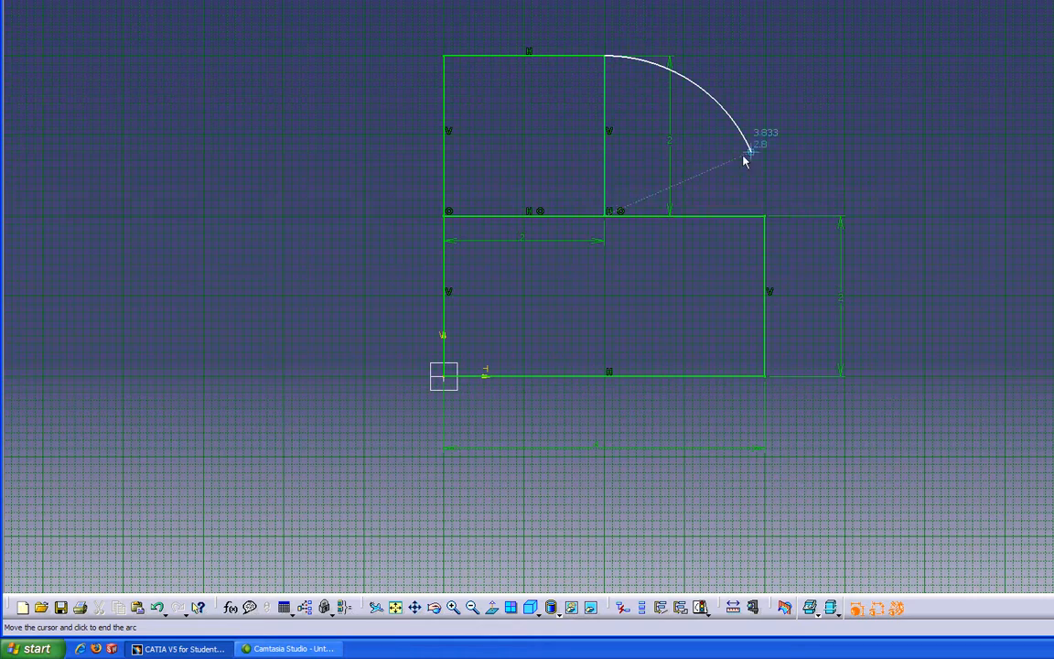
pyautogui.click(764, 221)
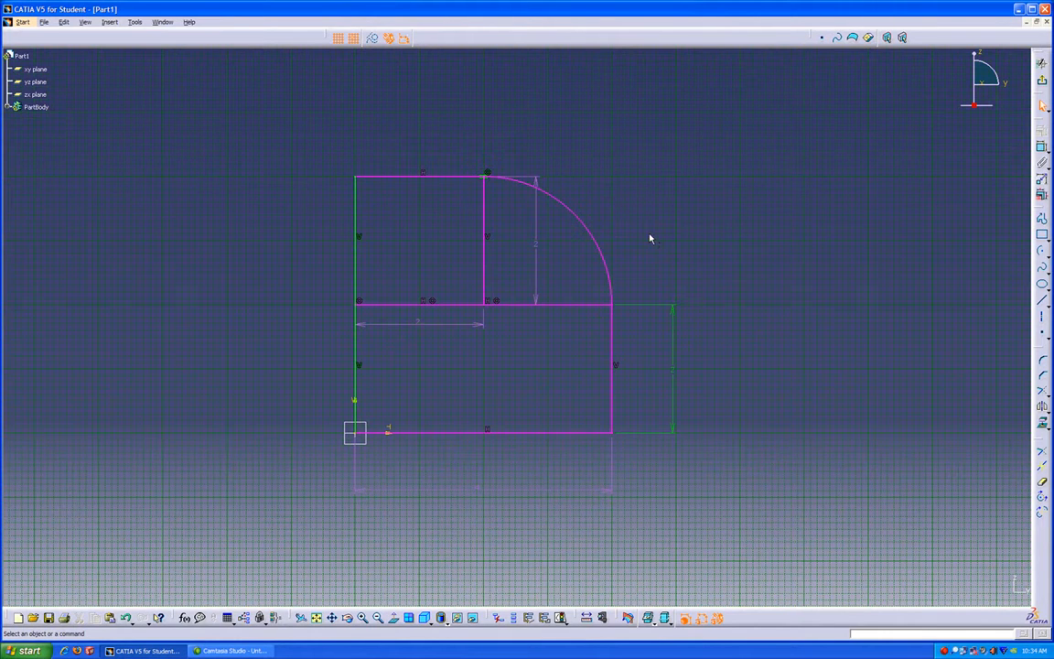
pyautogui.click(536, 244)
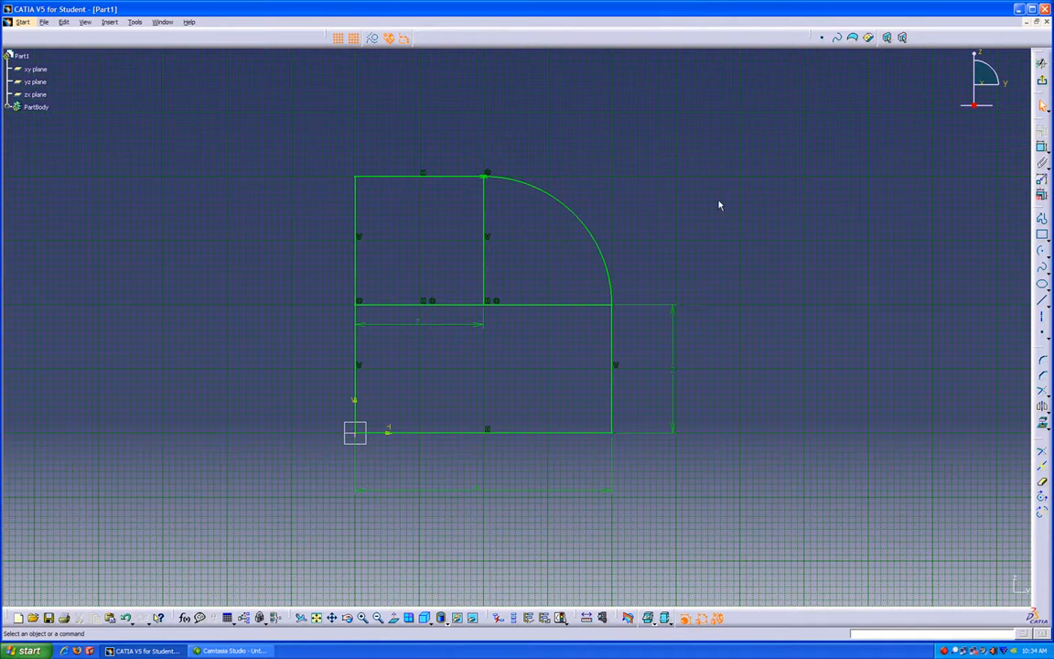
# Draw a concentric quarter arc with a 1 in radius from the midpoint of the square's inner vertical edge to the rectangle's upper edge
pyautogui.click(1041, 252)
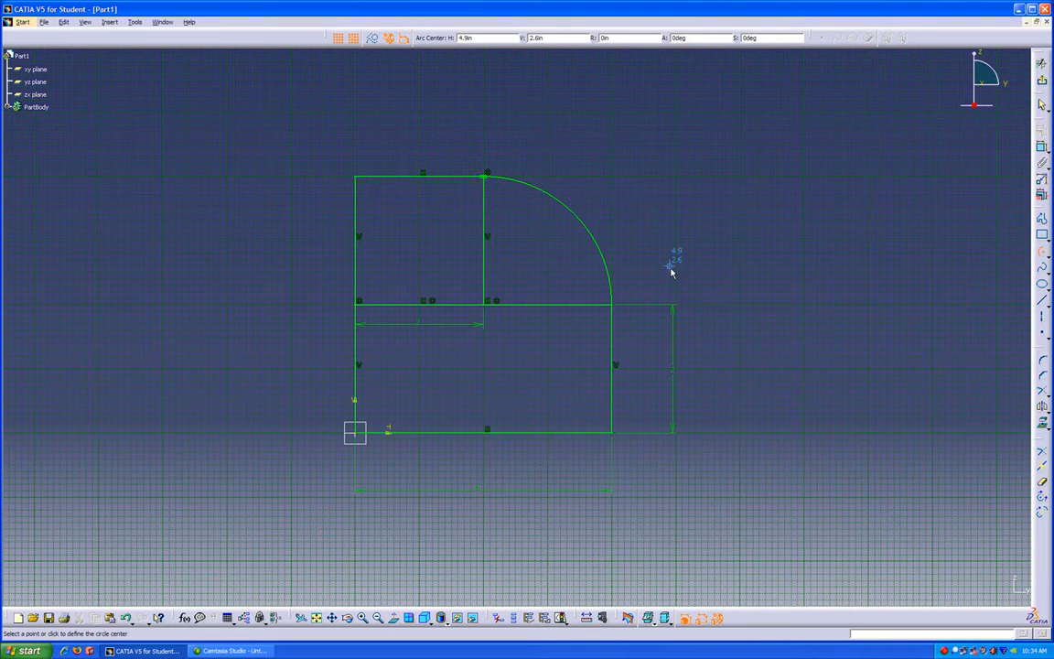
pyautogui.click(485, 304)
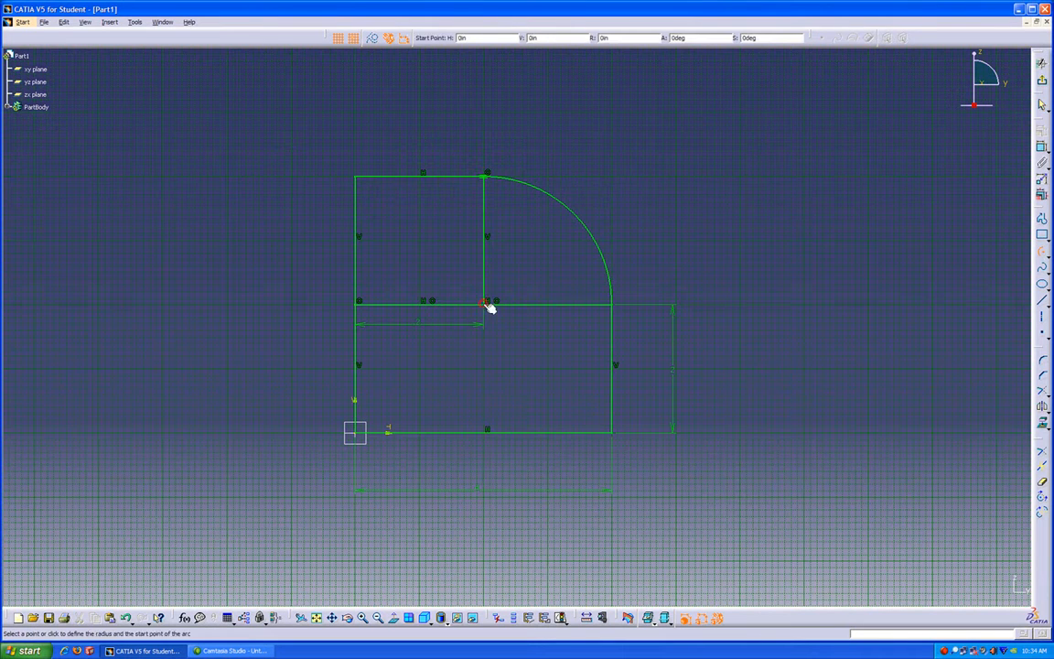
pyautogui.click(486, 240)
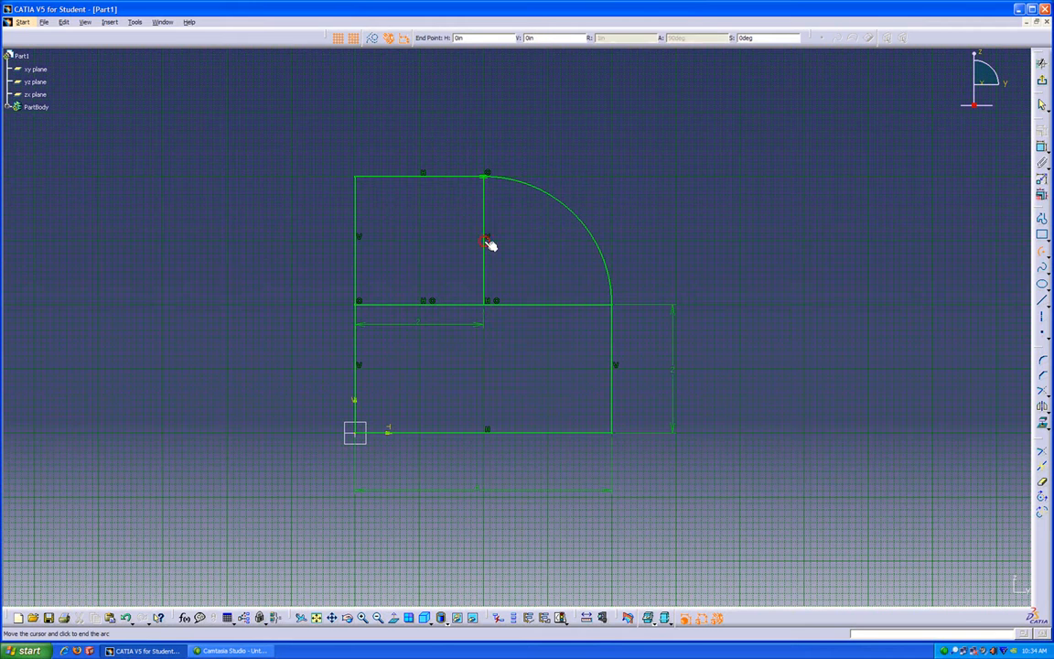
pyautogui.click(549, 301)
pyautogui.click(692, 253)
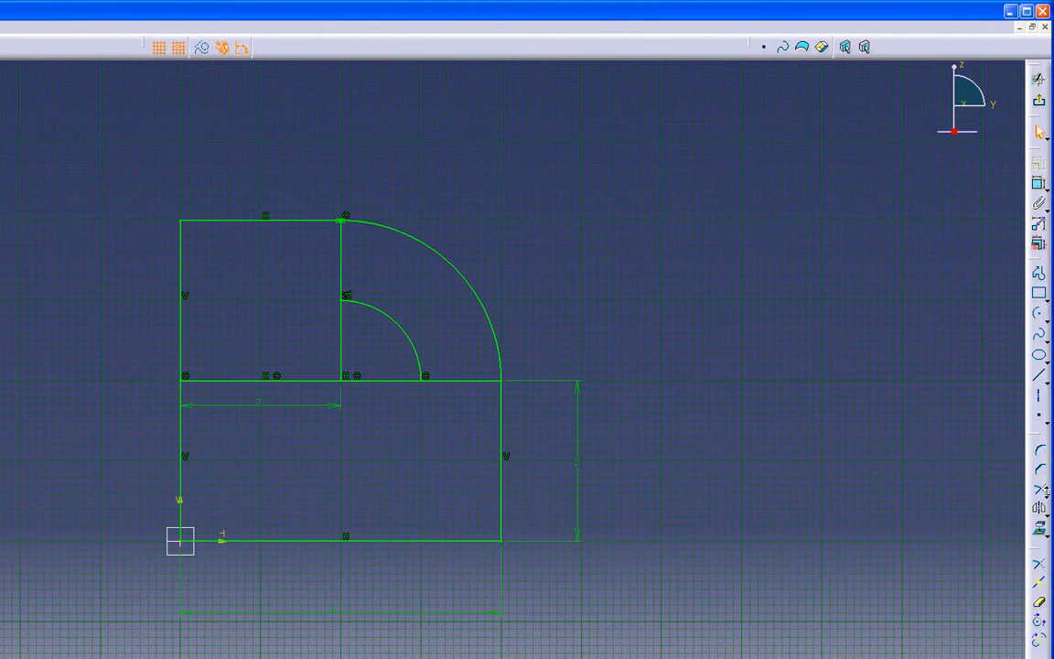
# Quick Trim the horizontal and vertical segments between the small and large arcs, accepting the modification of the middle point constraint
pyautogui.click(1043, 491)
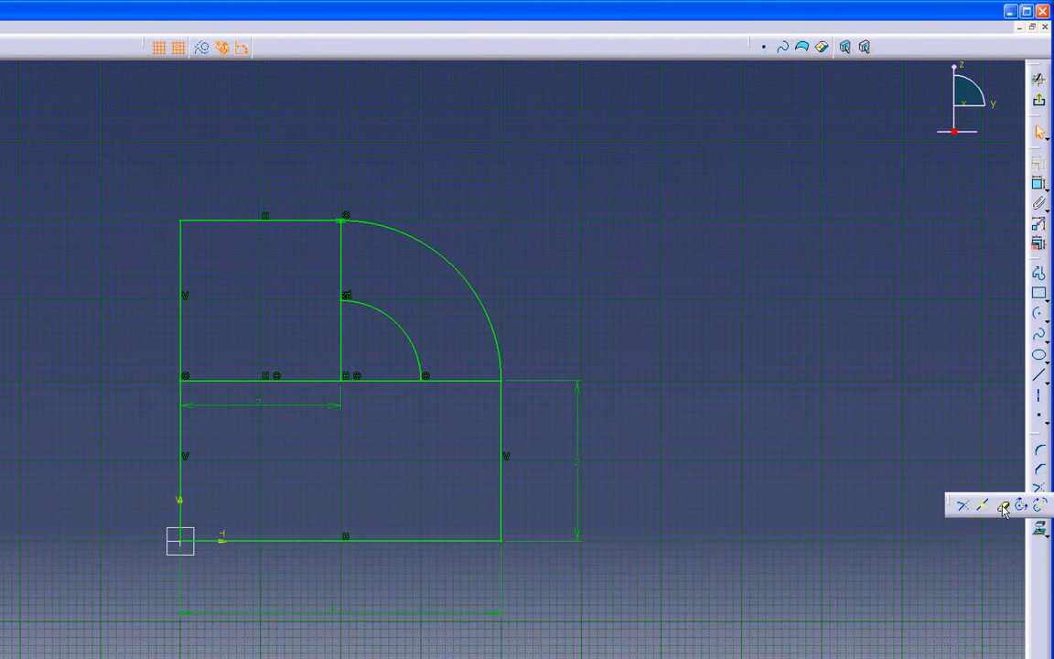
pyautogui.click(1003, 506)
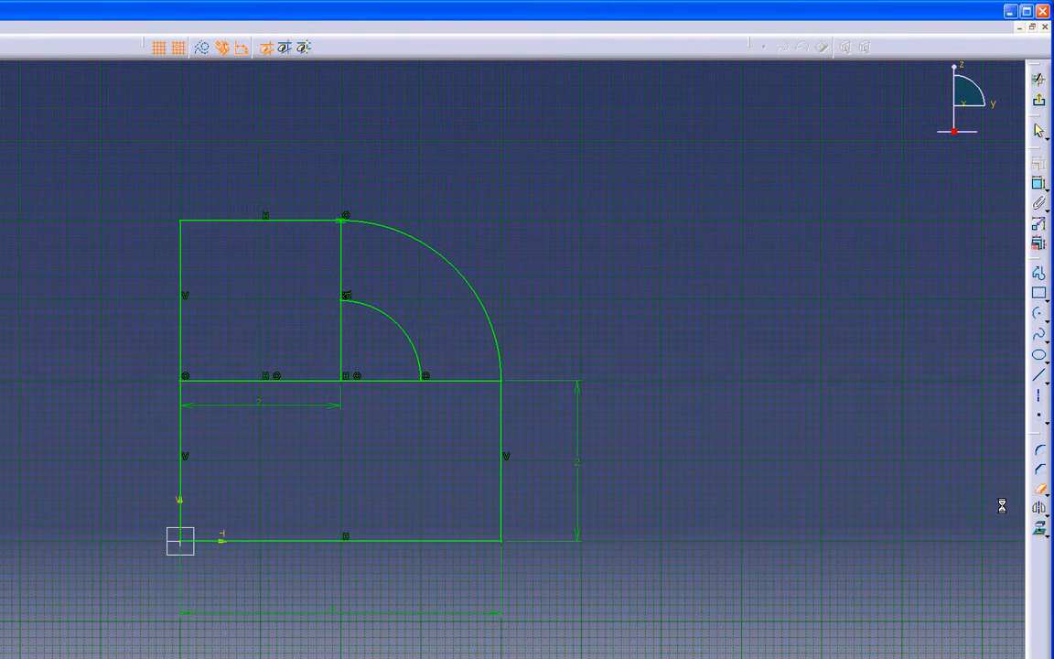
pyautogui.click(461, 381)
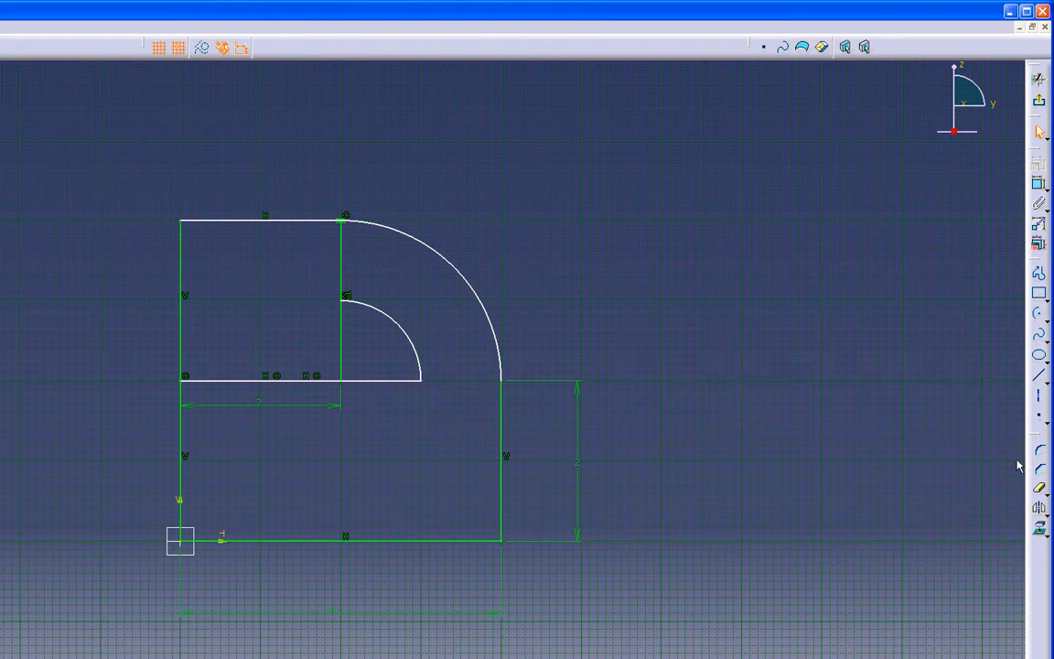
pyautogui.click(1039, 490)
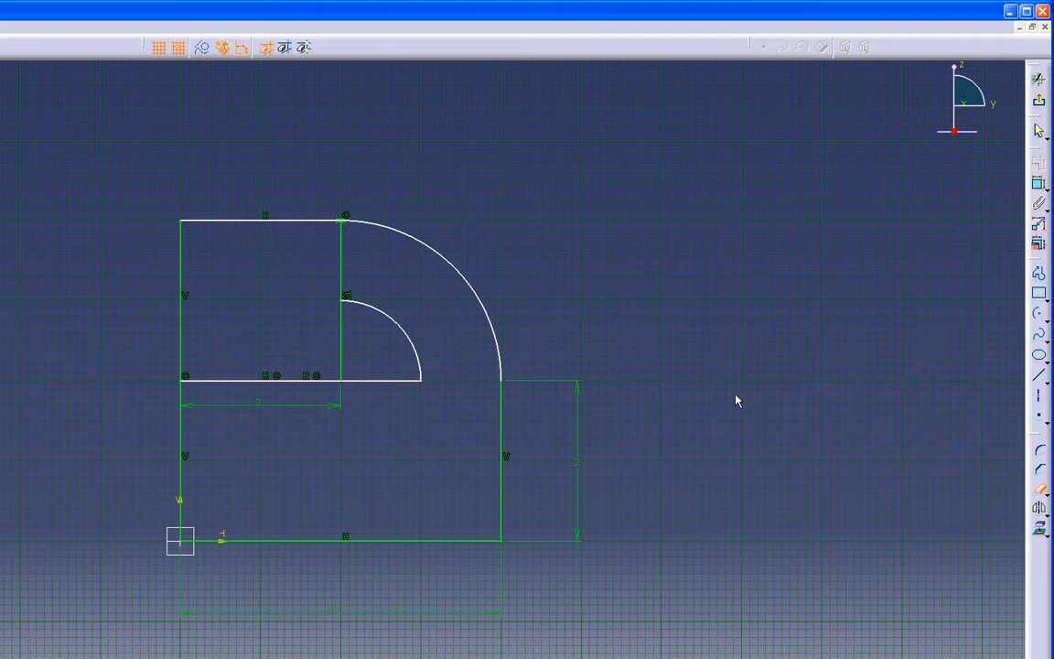
pyautogui.click(343, 267)
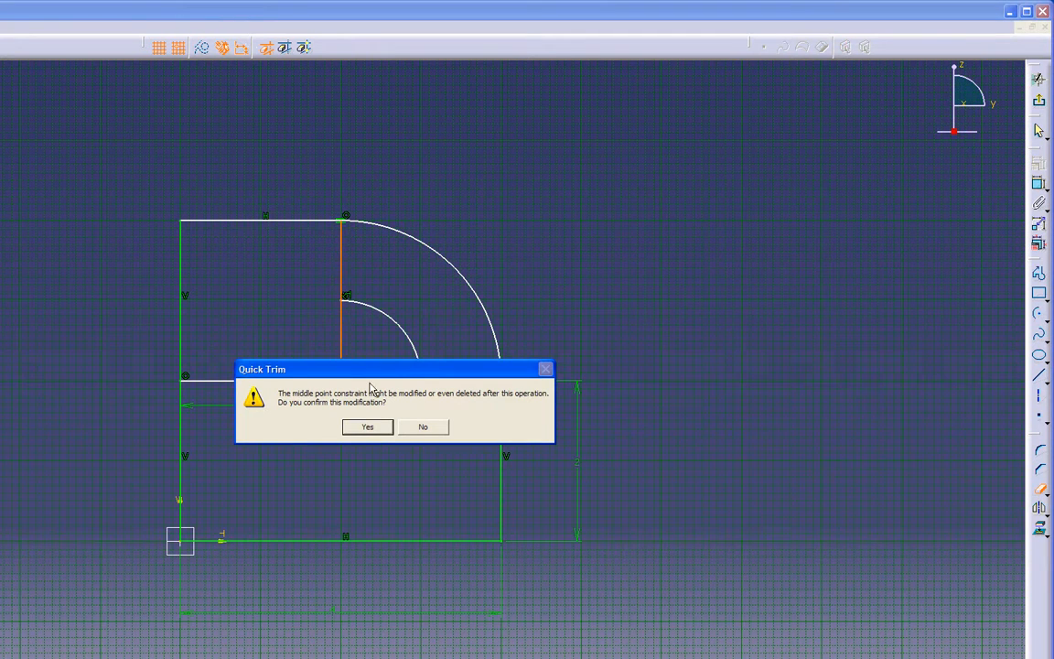
pyautogui.click(367, 427)
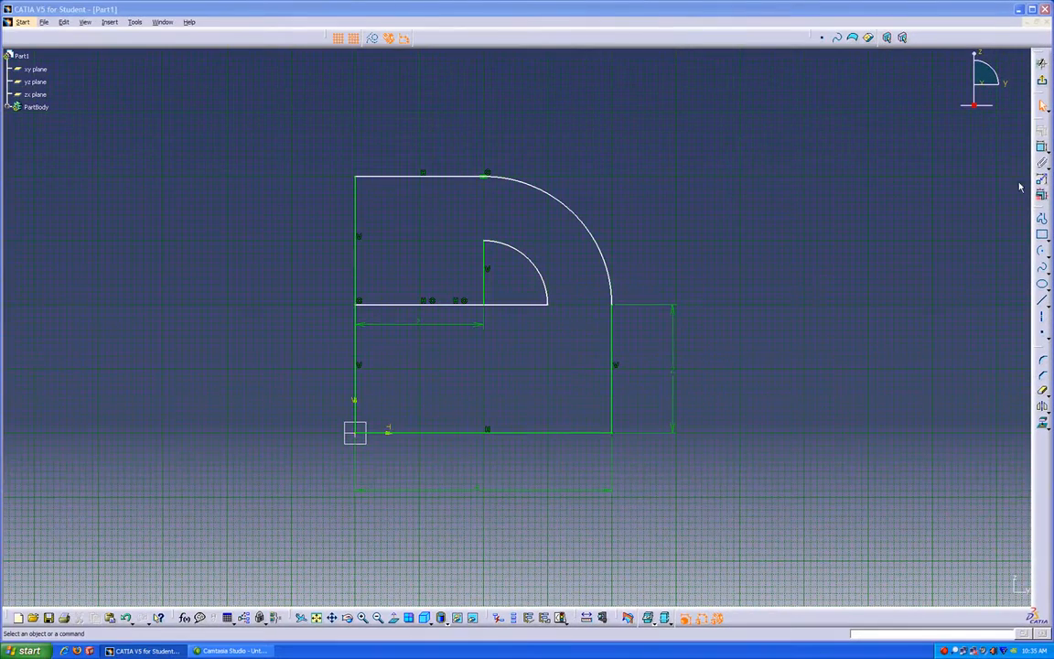
# Dimension the height of the quarter circle's corner above the horizontal axis and the radius of the small arc
pyautogui.click(1041, 147)
pyautogui.click(492, 302)
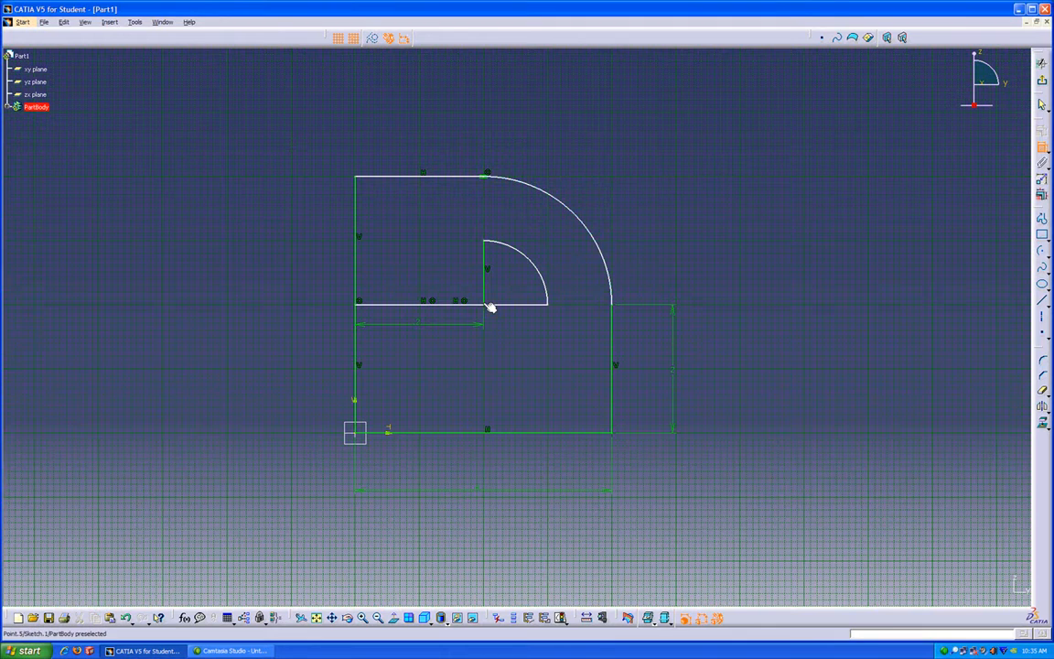
pyautogui.click(386, 432)
pyautogui.click(411, 384)
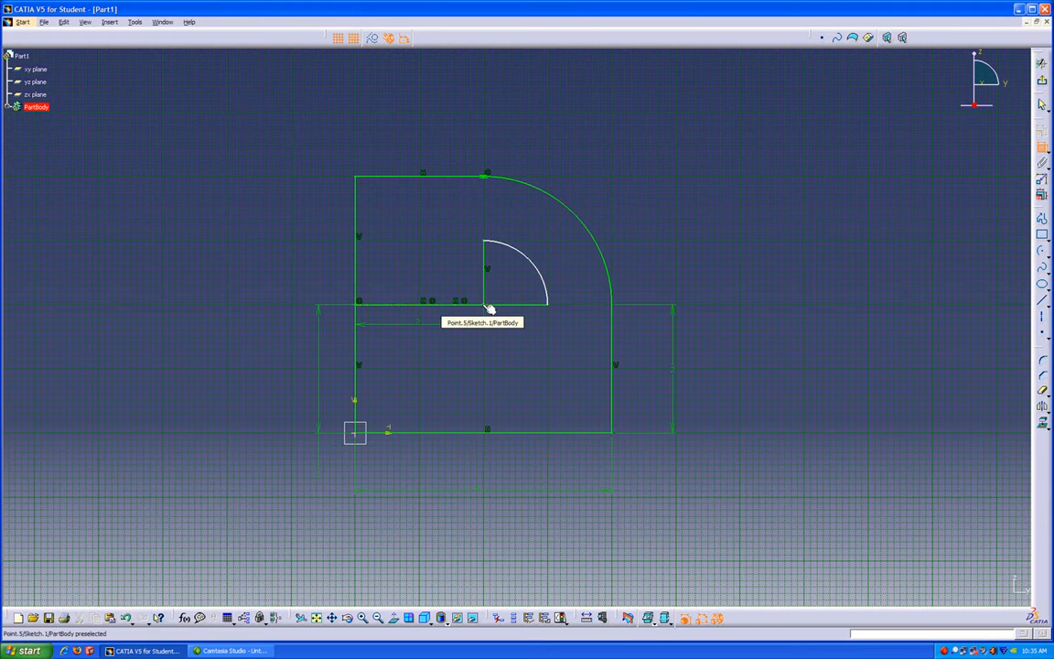
pyautogui.click(529, 252)
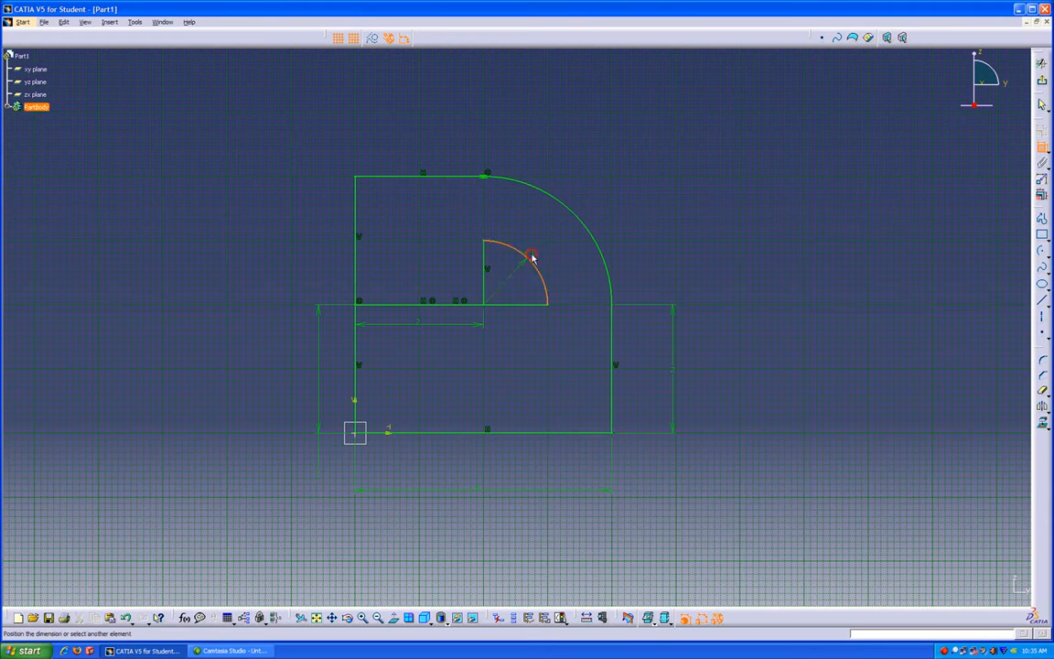
pyautogui.click(558, 245)
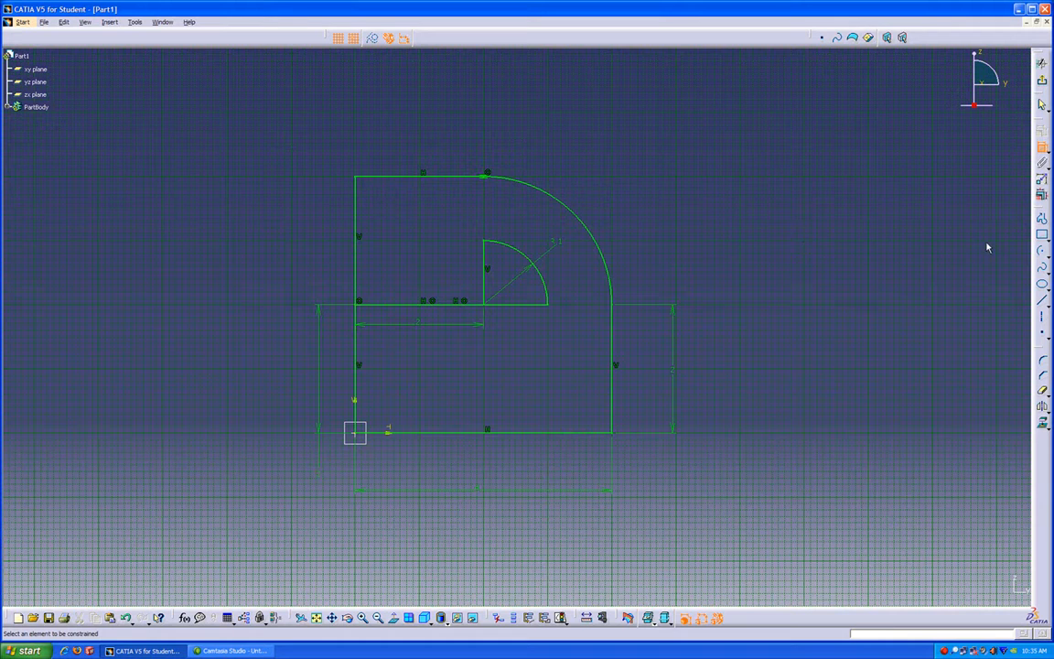
# Draw a three-point arc with a 2 in radius from the square's outer upper corner, bulging outward, to the sketch origin
pyautogui.click(1045, 254)
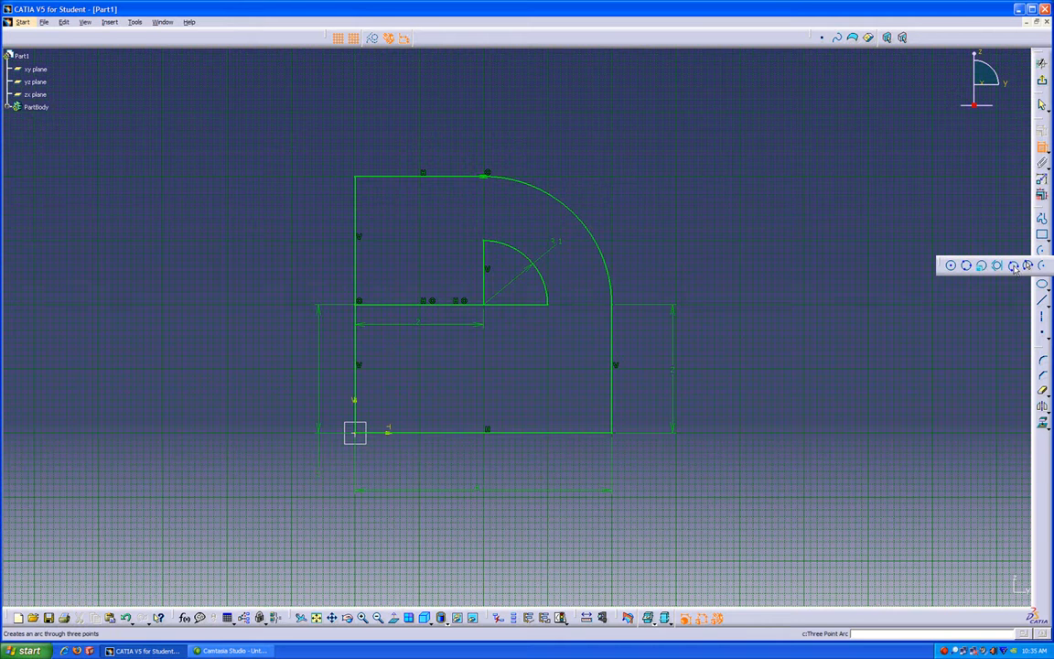
pyautogui.click(1013, 266)
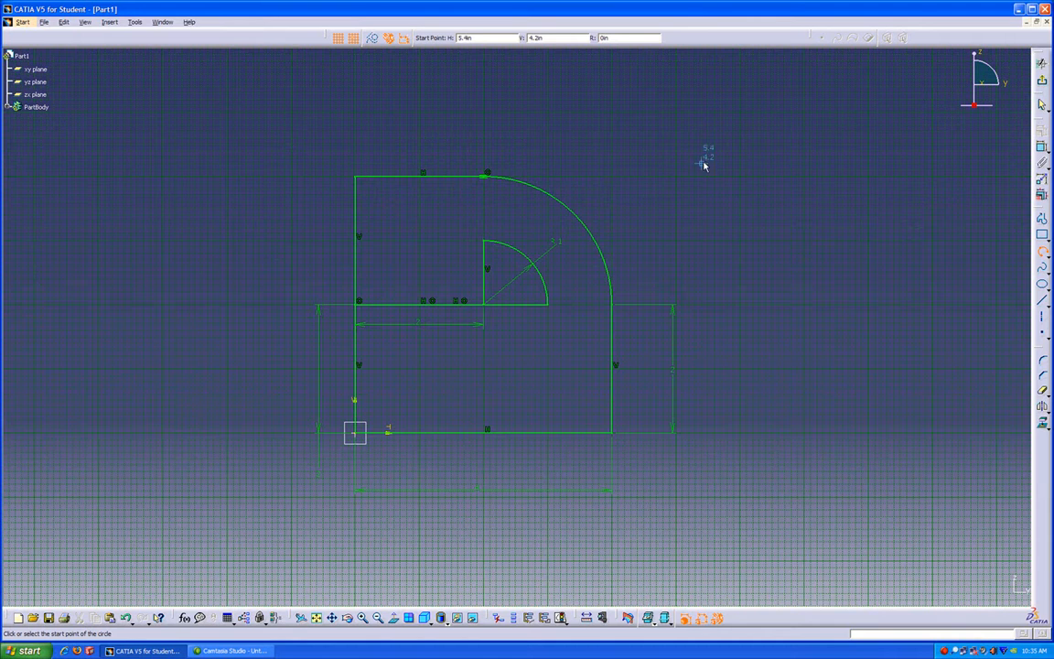
pyautogui.click(356, 177)
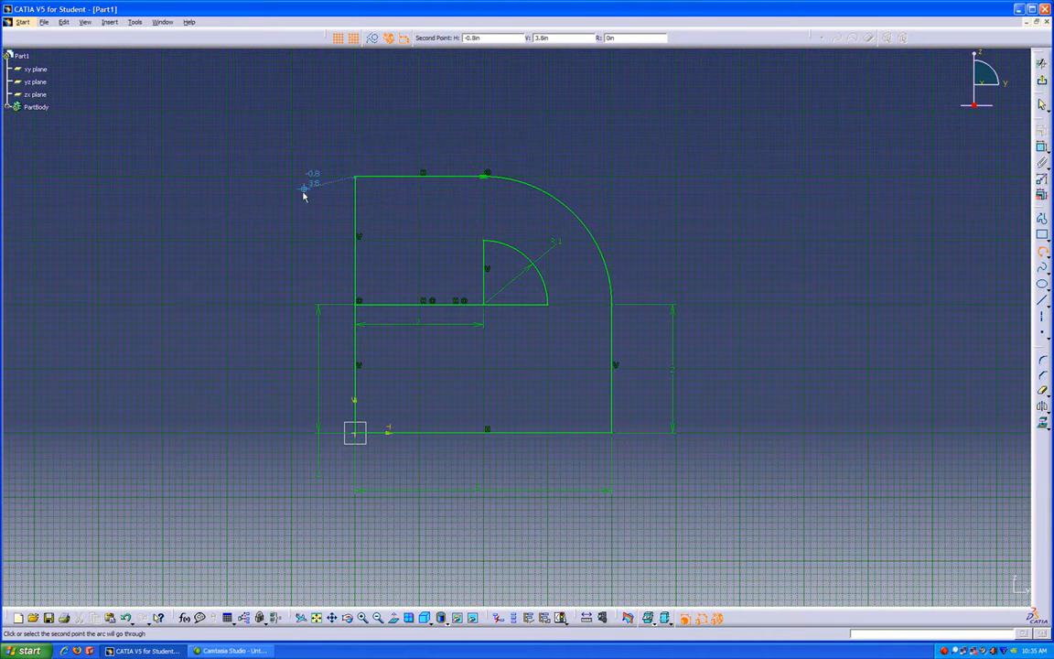
pyautogui.click(227, 305)
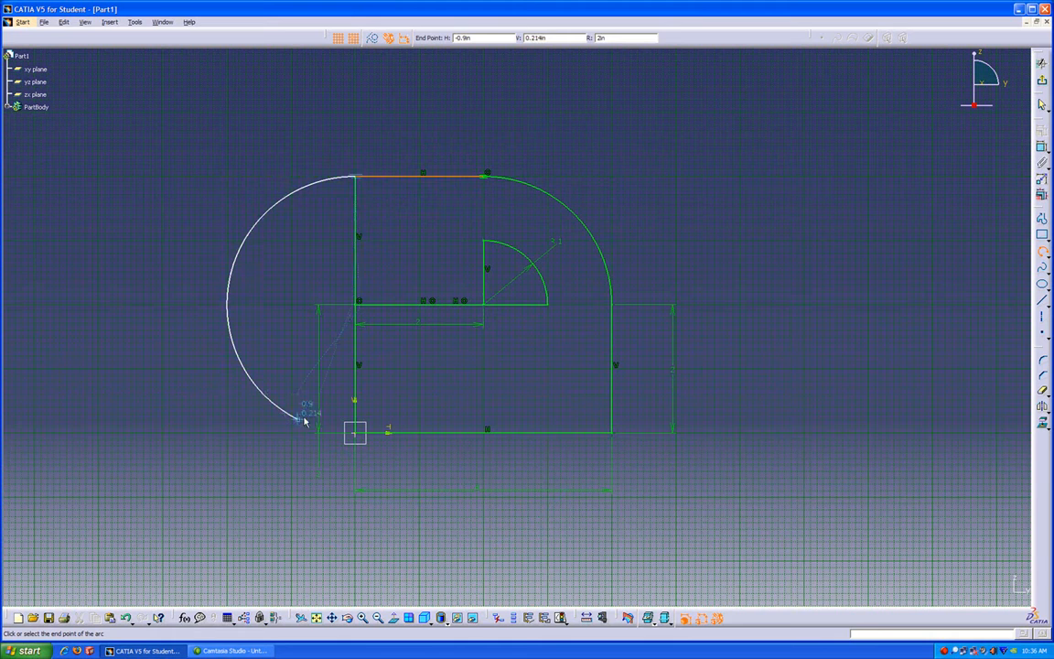
pyautogui.click(363, 436)
pyautogui.click(405, 380)
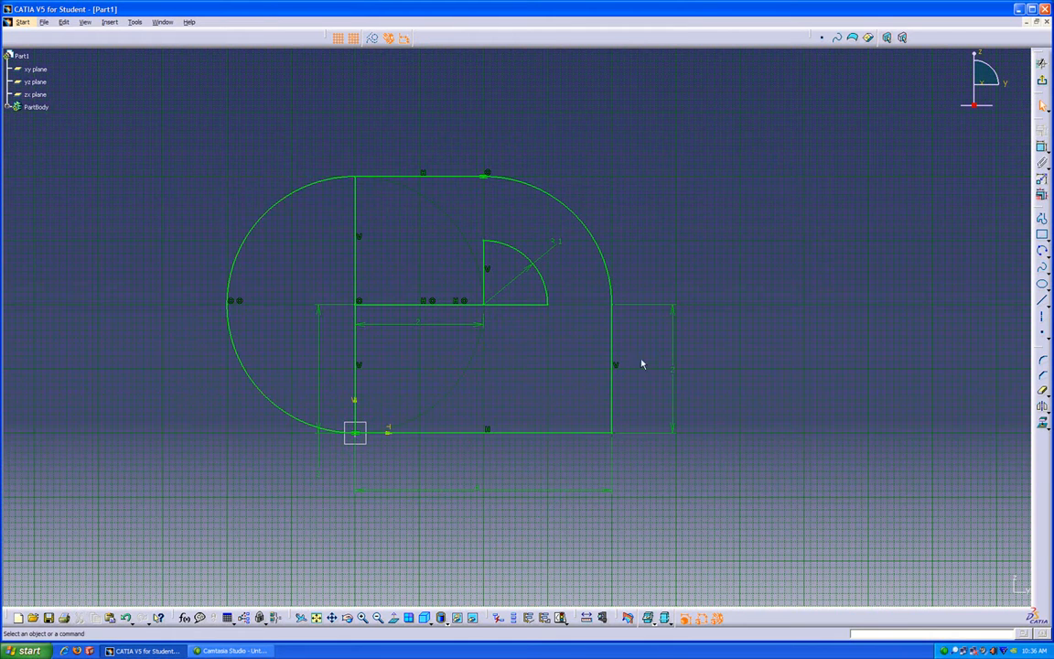
# Quick Trim the vertical edges of the square and rectangle that lie along the vertical axis, inside the large semicircle
pyautogui.click(1044, 392)
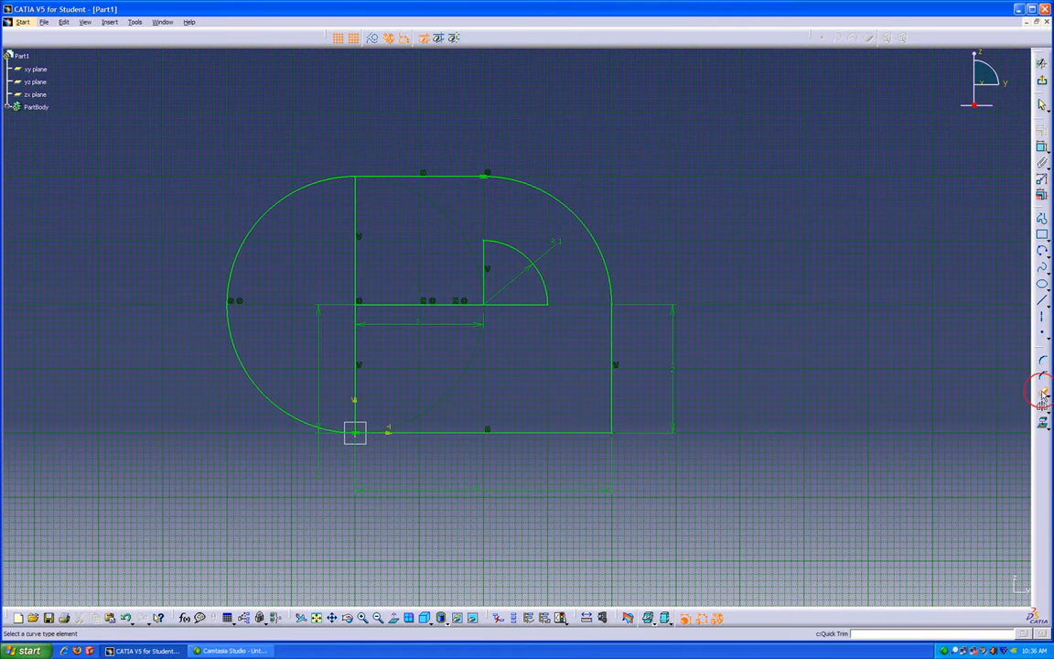
pyautogui.click(357, 389)
pyautogui.click(356, 290)
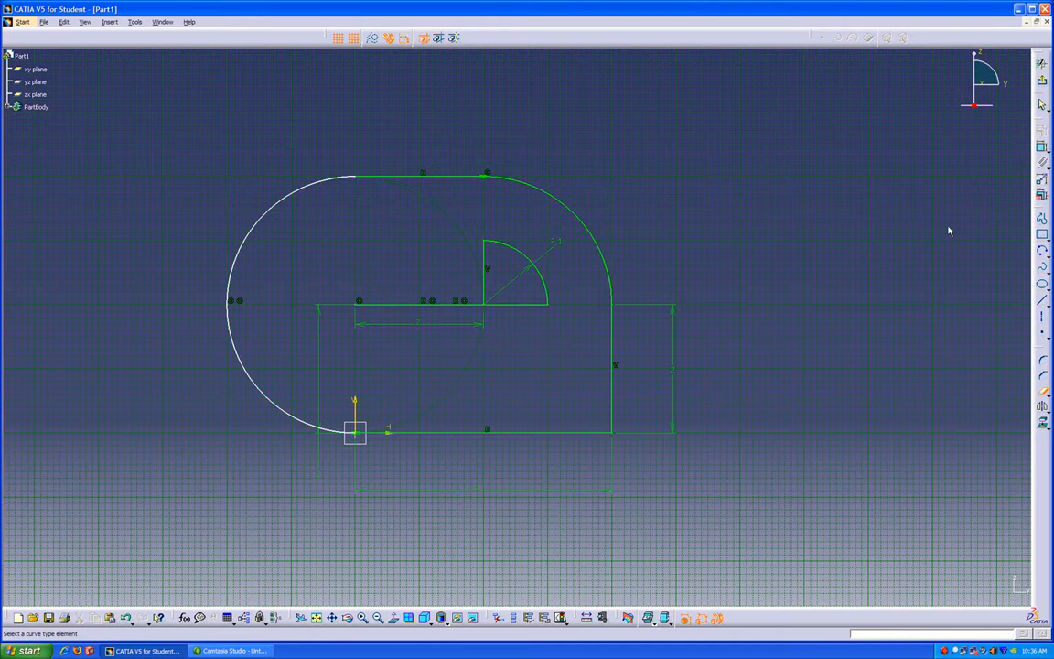
# Dimension the radius of the large semicircular arc, placing the value outside the profile
pyautogui.click(1041, 147)
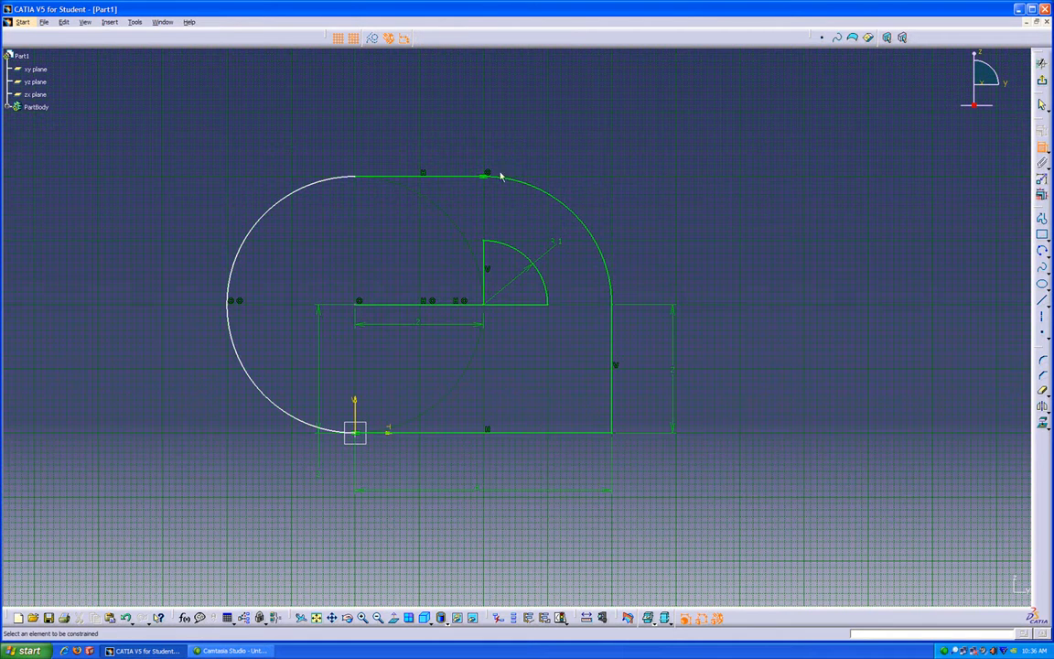
pyautogui.click(313, 182)
pyautogui.click(203, 188)
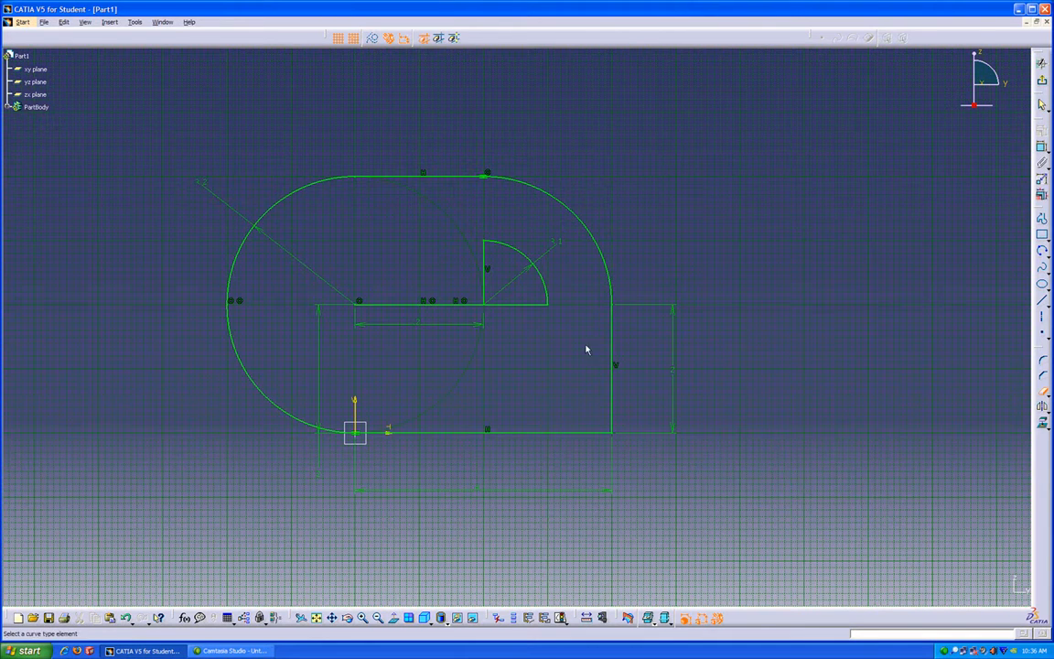
# Quick Trim the overlapping horizontal lines between the semicircle's centre and the quarter circle, converting the length constraint into a distance
pyautogui.click(444, 308)
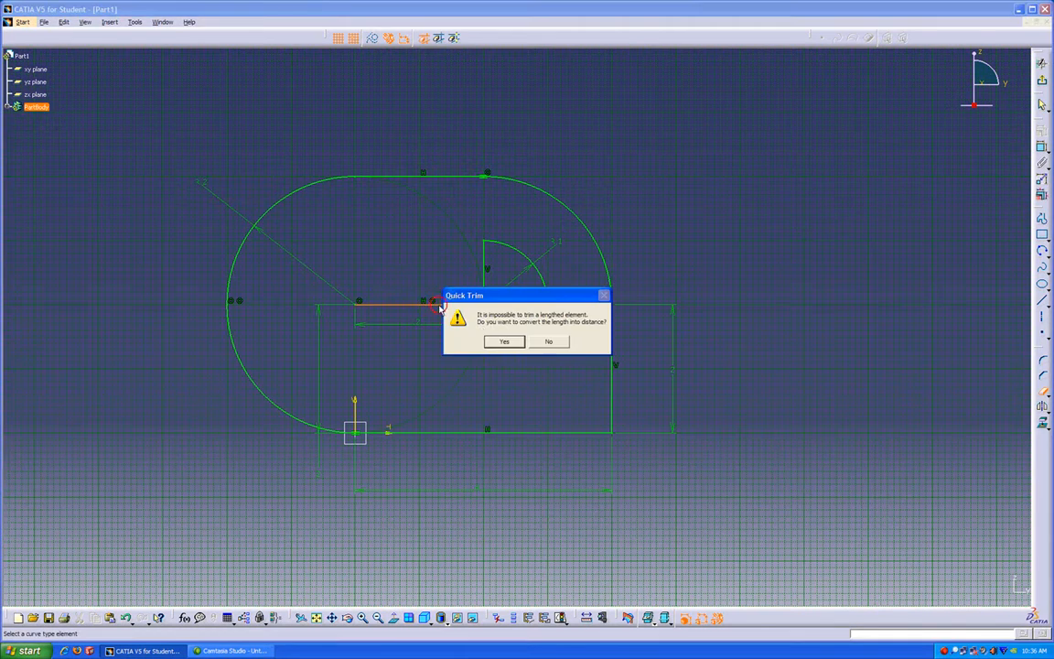
pyautogui.click(505, 342)
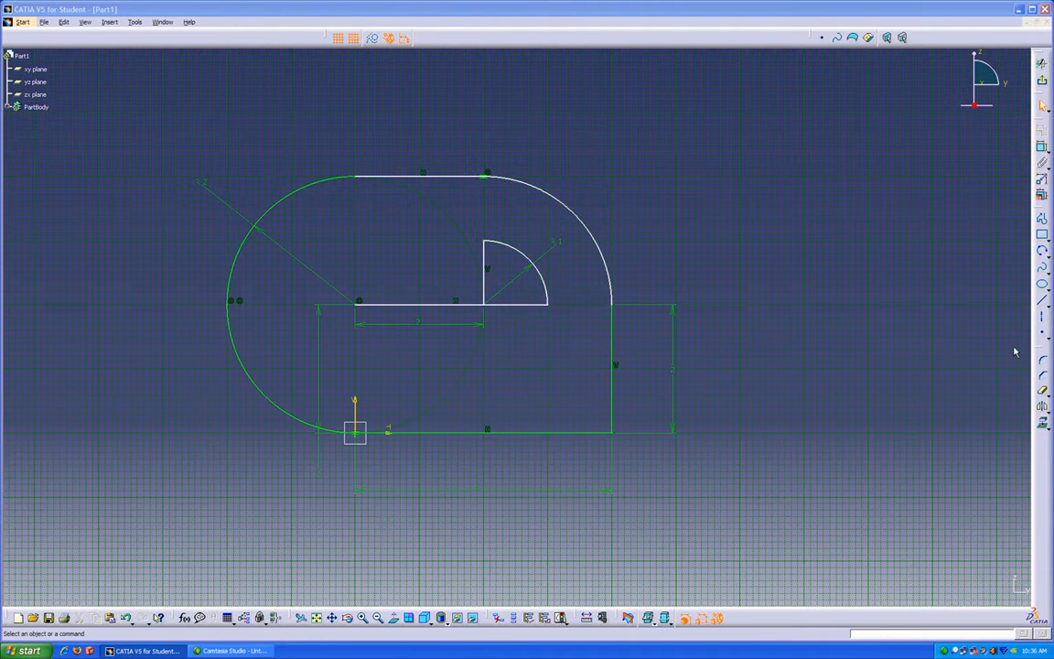
pyautogui.click(1044, 391)
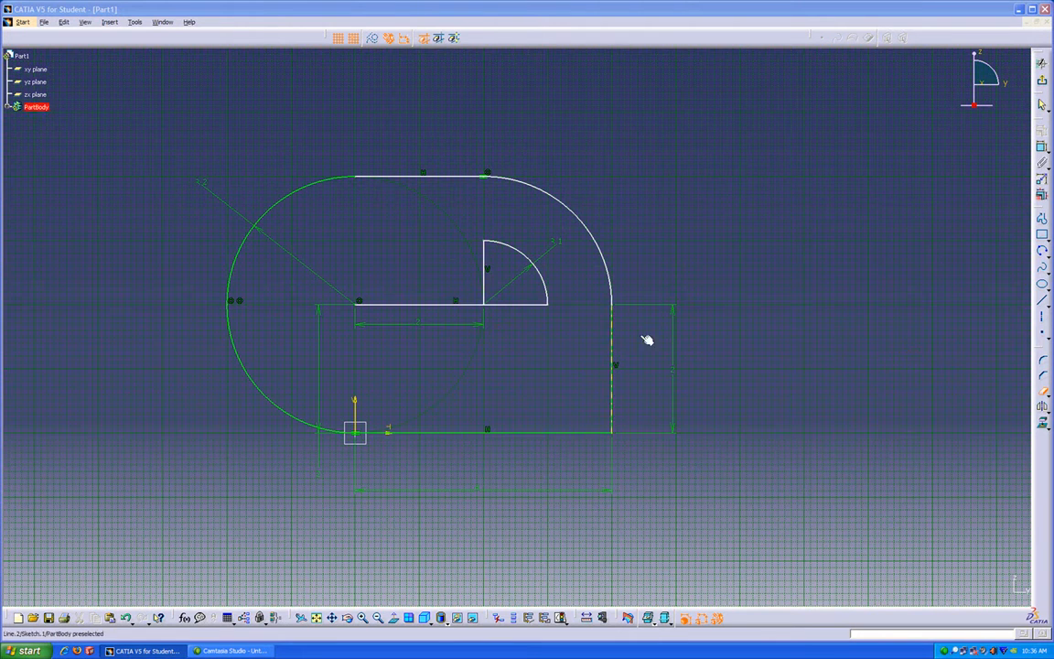
pyautogui.click(434, 305)
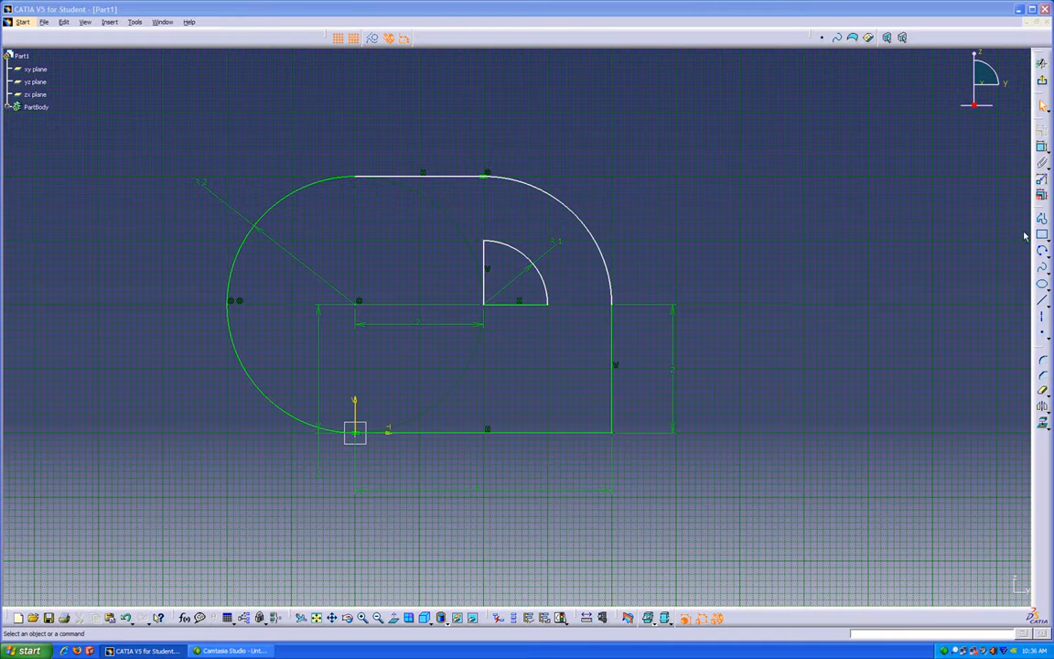
# Draw a circle with a 1 in radius centred on the large semicircle's centre point
pyautogui.click(1034, 258)
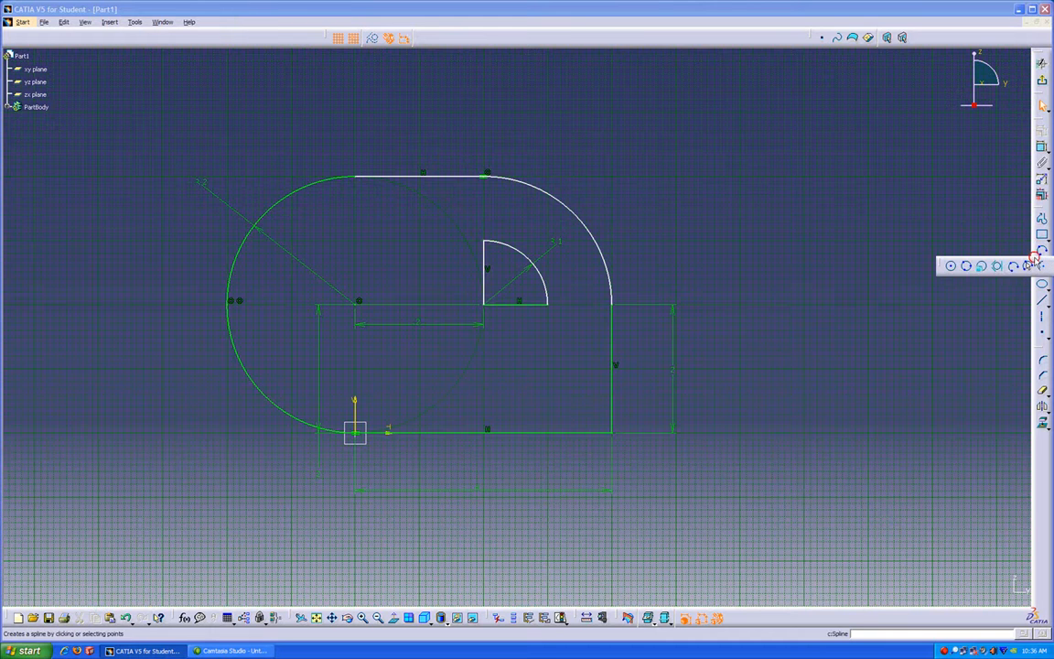
pyautogui.click(953, 267)
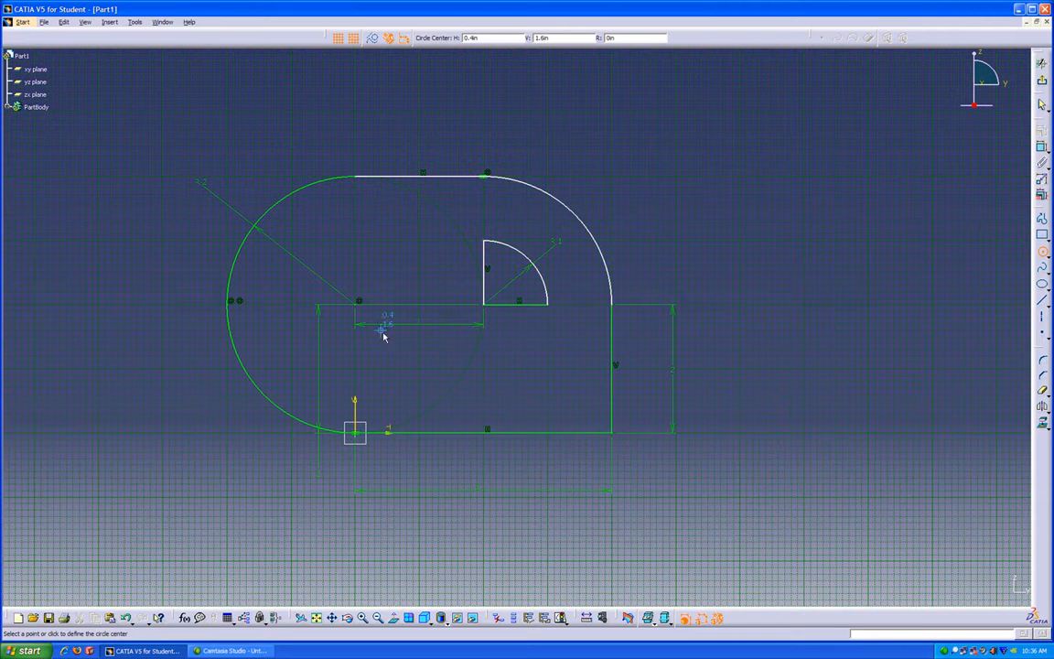
pyautogui.click(359, 304)
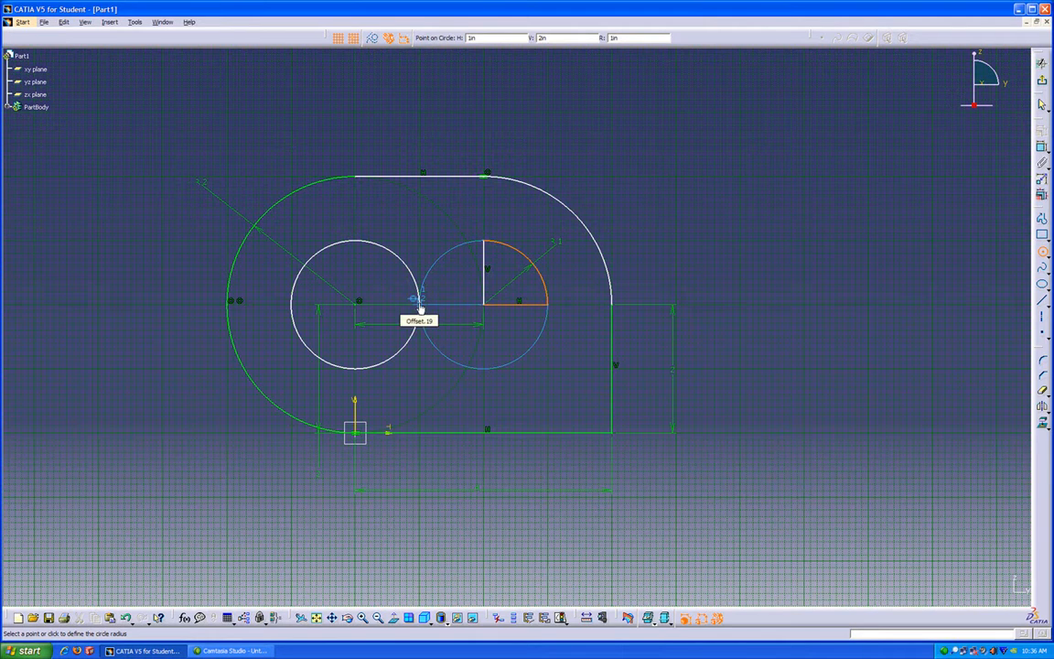
pyautogui.click(419, 311)
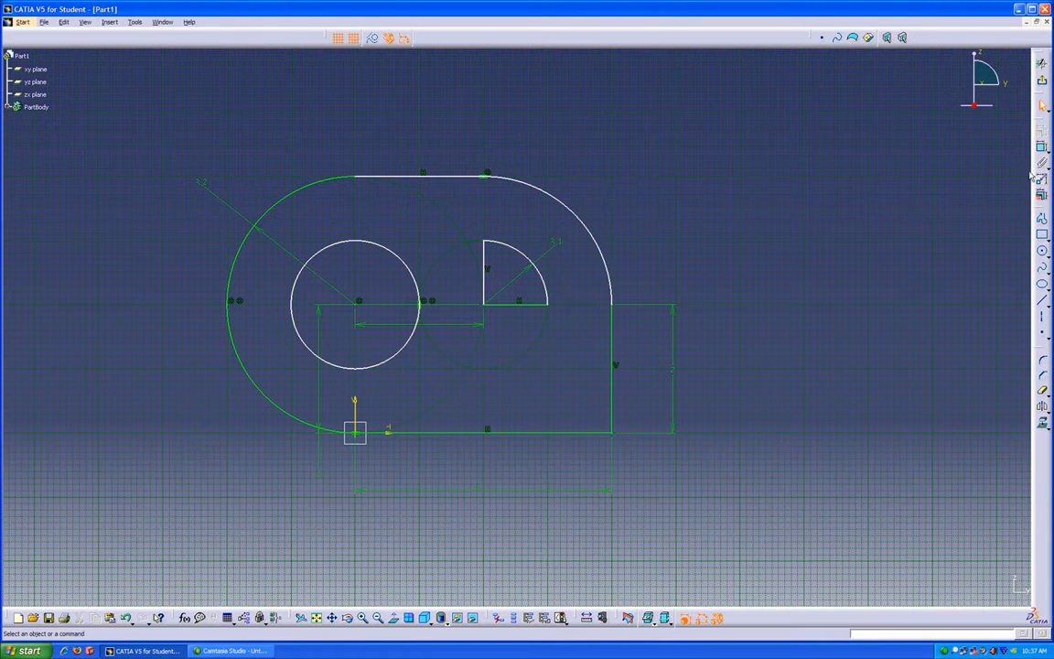
# Dimension the horizontal distance between the quarter circle's vertical edge and the vertical axis, placing it below the profile's base
pyautogui.click(1042, 147)
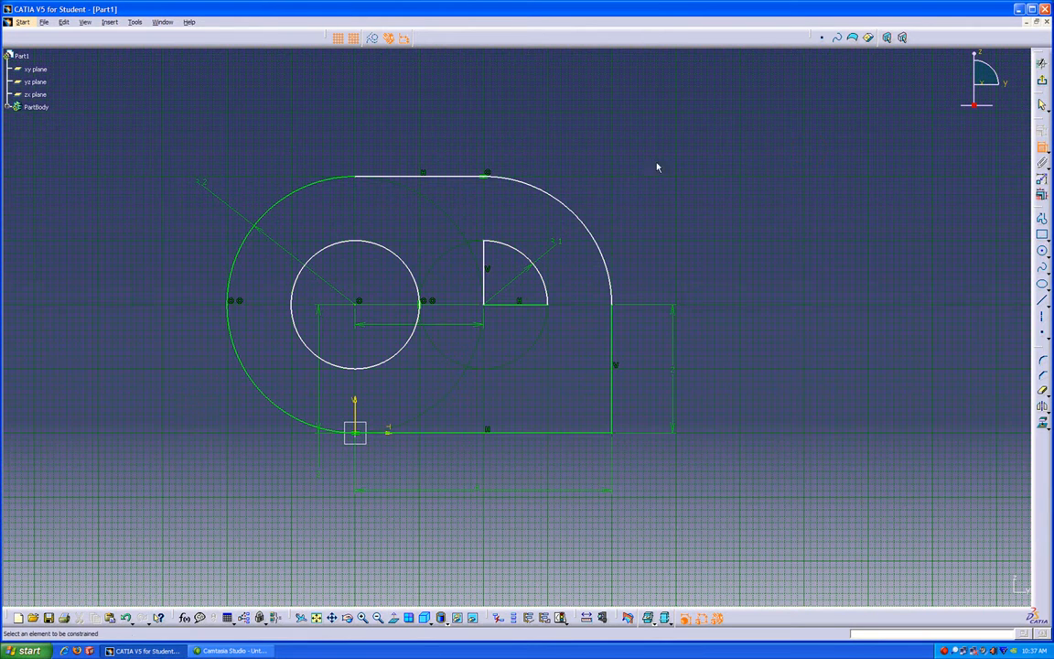
pyautogui.click(484, 289)
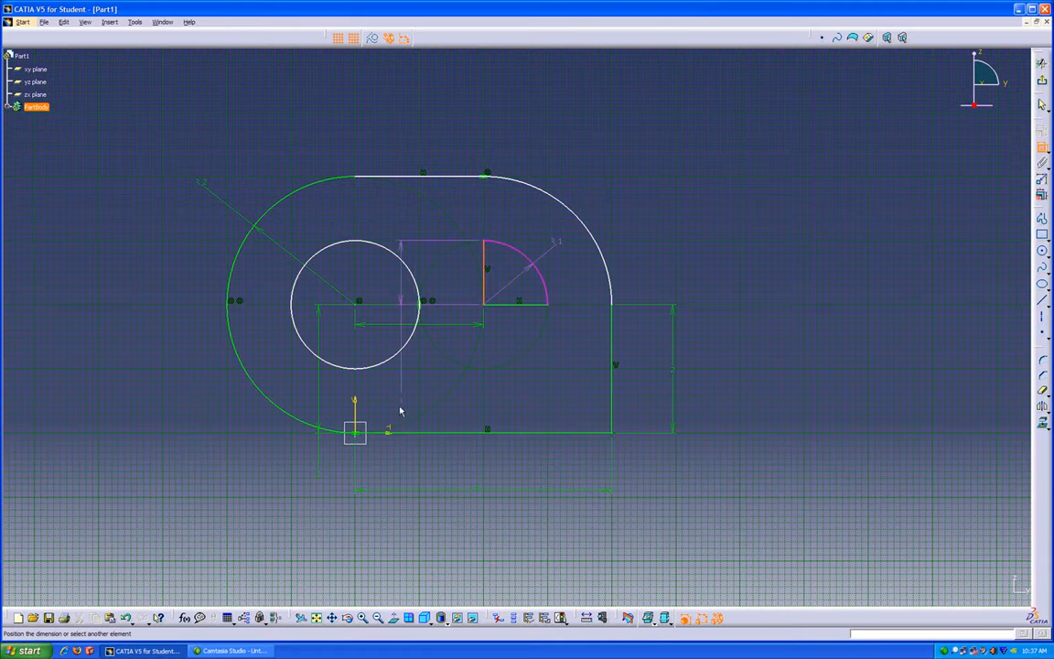
pyautogui.click(357, 417)
pyautogui.click(418, 460)
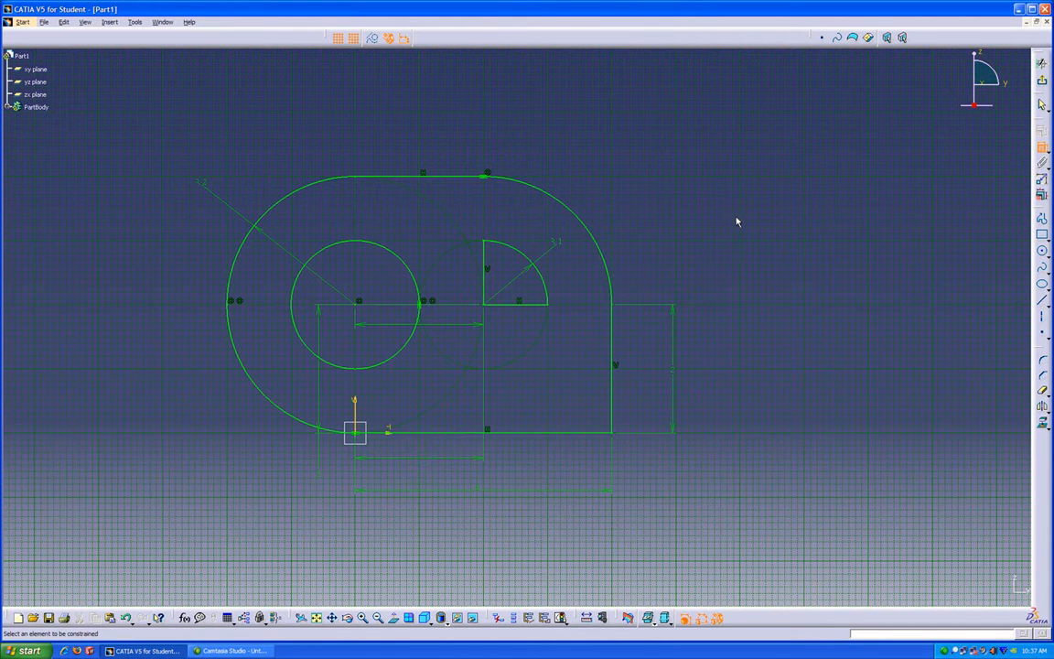